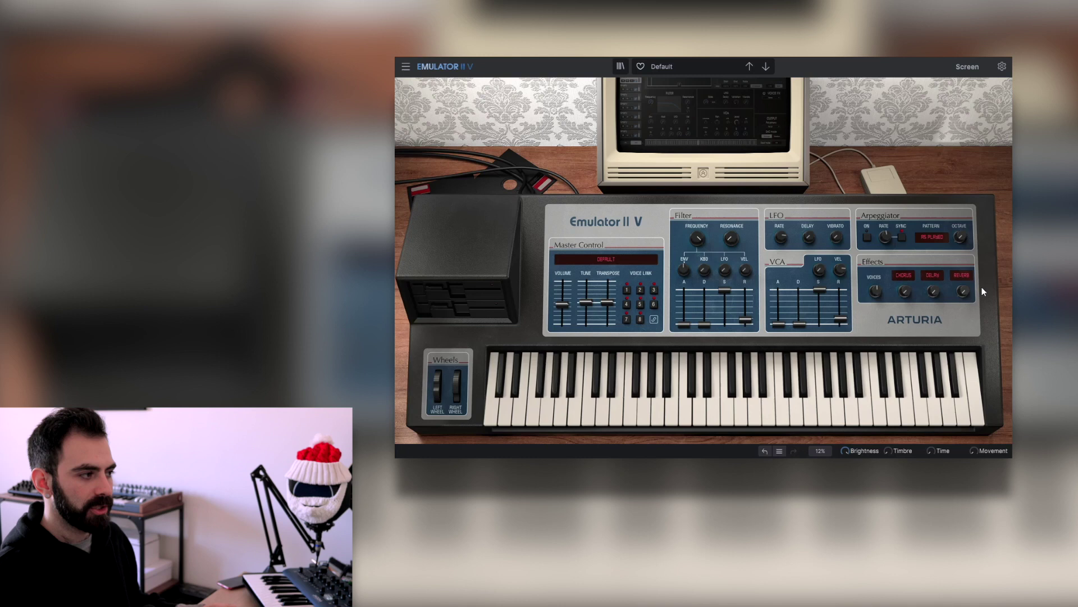
Review the effect types offered for the first two effect slots and the arpeggiator's pattern modes.
{"action": "left_click", "coordinate": [905, 275]}
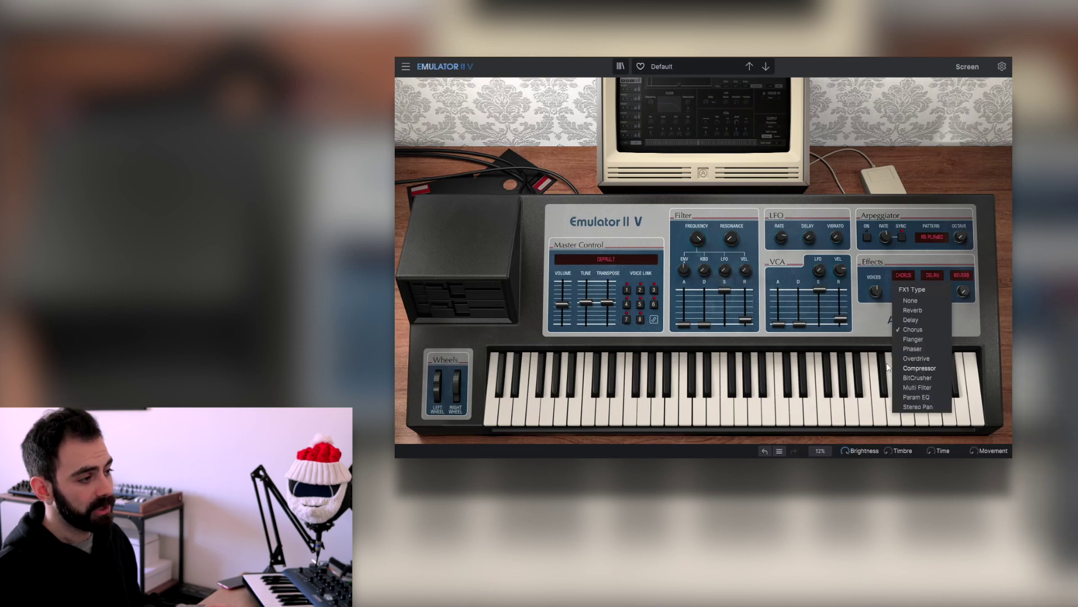
{"action": "left_click", "coordinate": [877, 338]}
{"action": "left_click", "coordinate": [932, 275]}
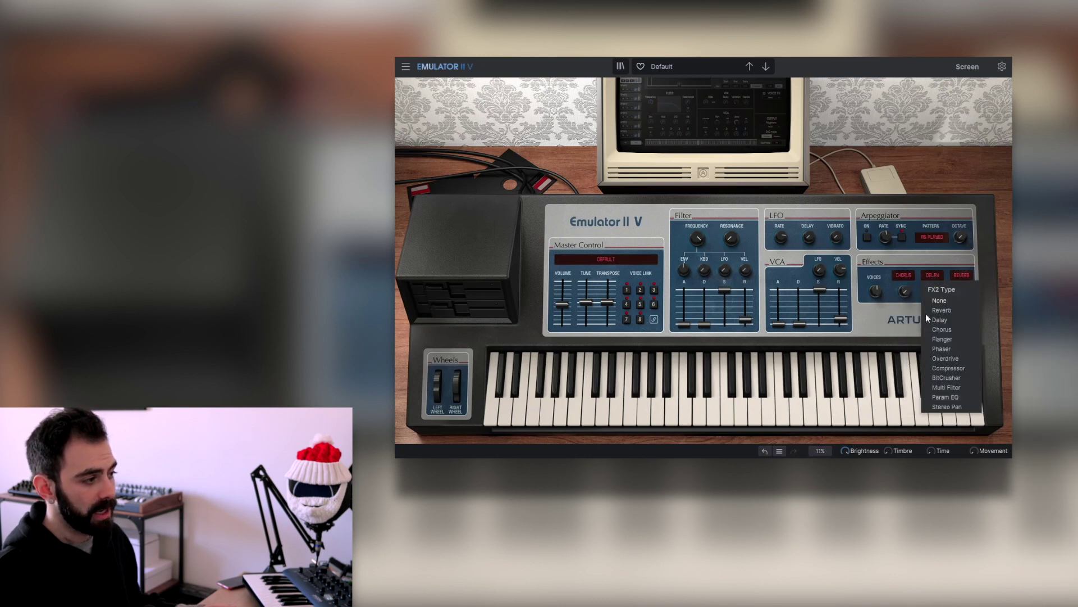
{"action": "left_click", "coordinate": [890, 298]}
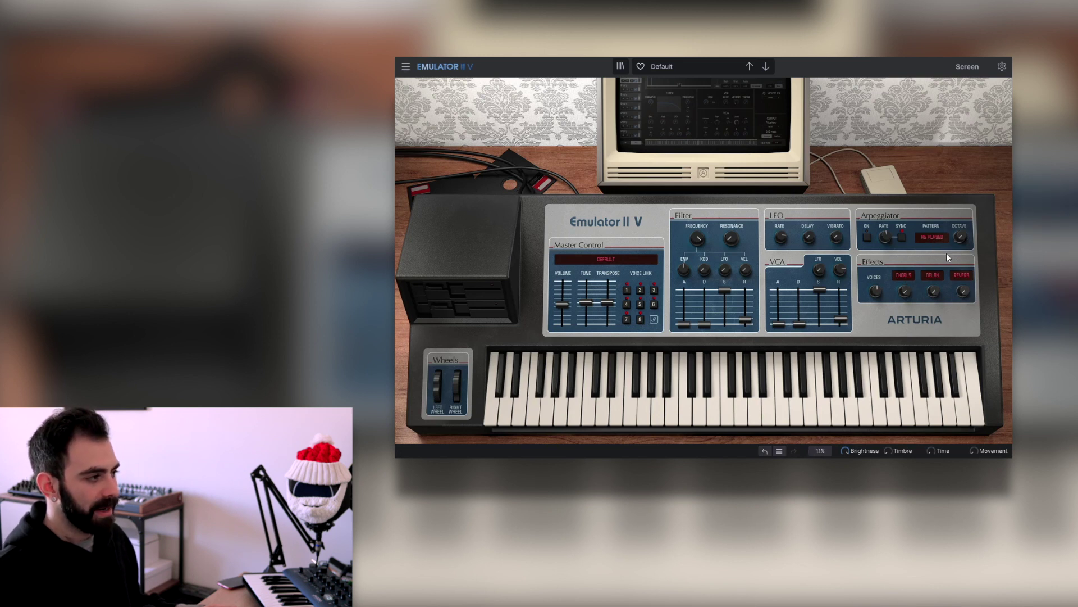
{"action": "left_click", "coordinate": [932, 238]}
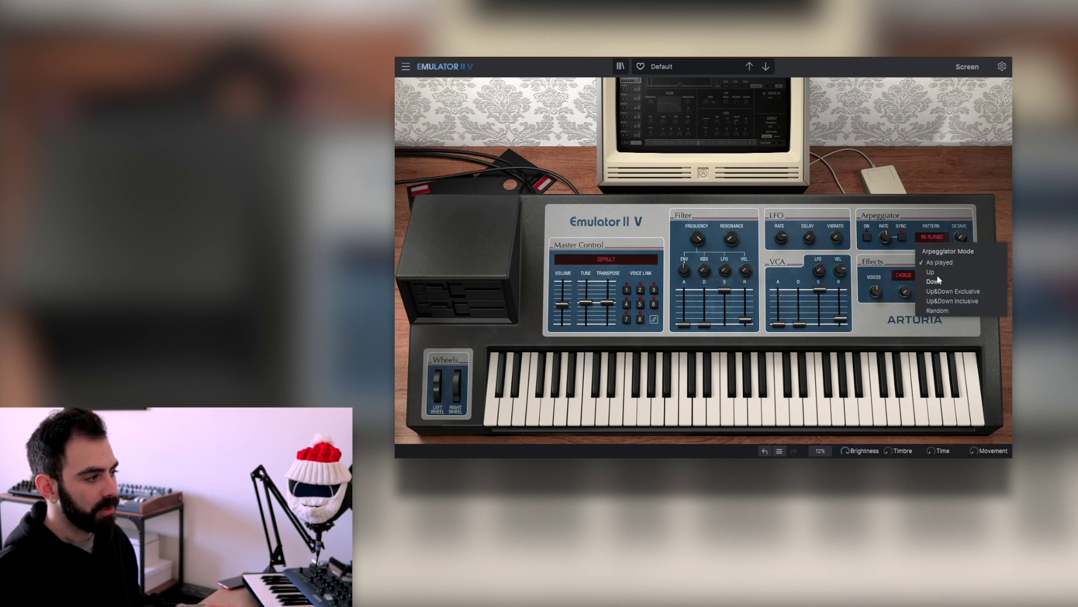
{"action": "left_click", "coordinate": [955, 227]}
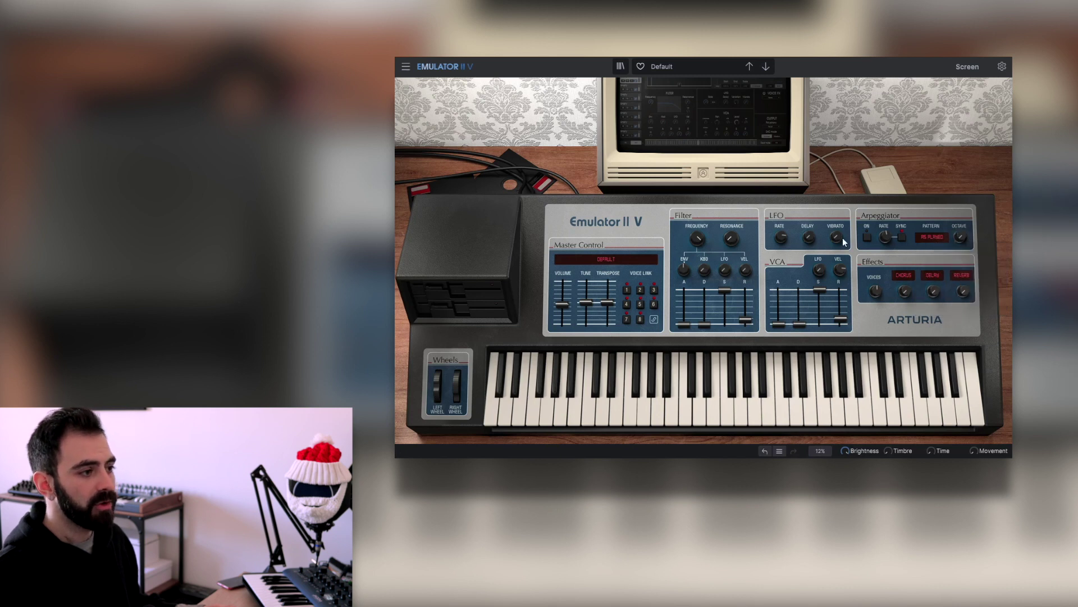
Open the monitor's sample editor and look through the voice slots, ending with the Strg C3 voice selected.
{"action": "left_click", "coordinate": [699, 126]}
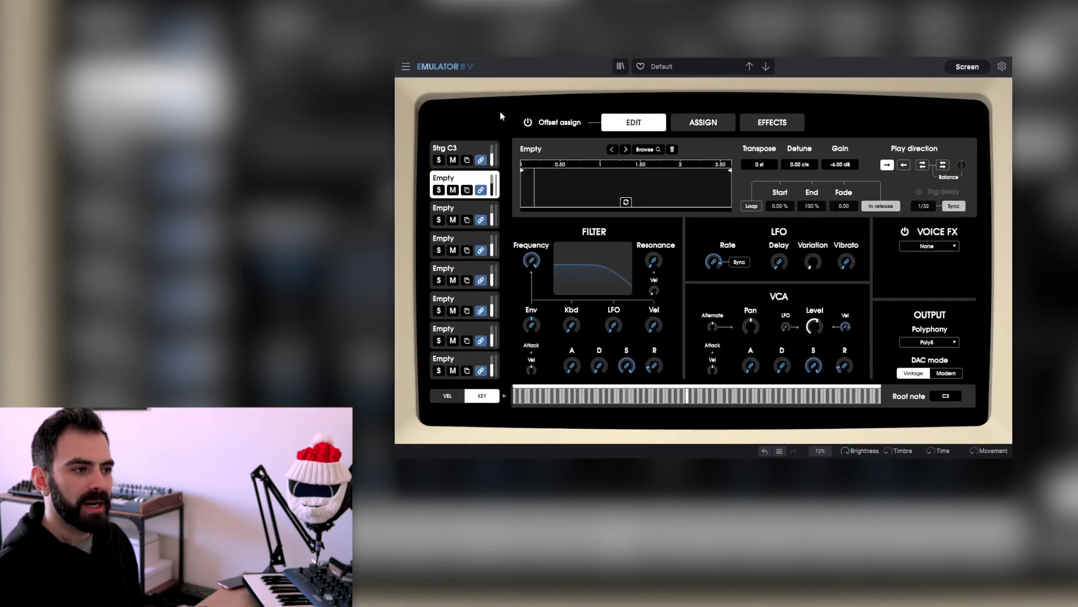
{"action": "left_click", "coordinate": [468, 148]}
{"action": "left_click", "coordinate": [455, 180]}
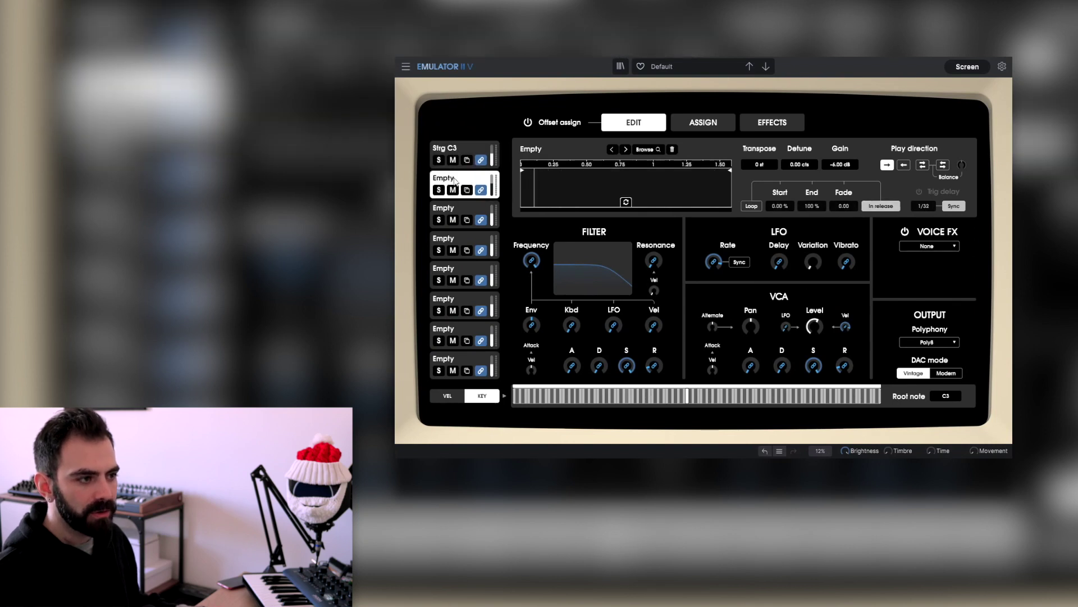
{"action": "left_click", "coordinate": [447, 212]}
{"action": "left_click", "coordinate": [448, 238]}
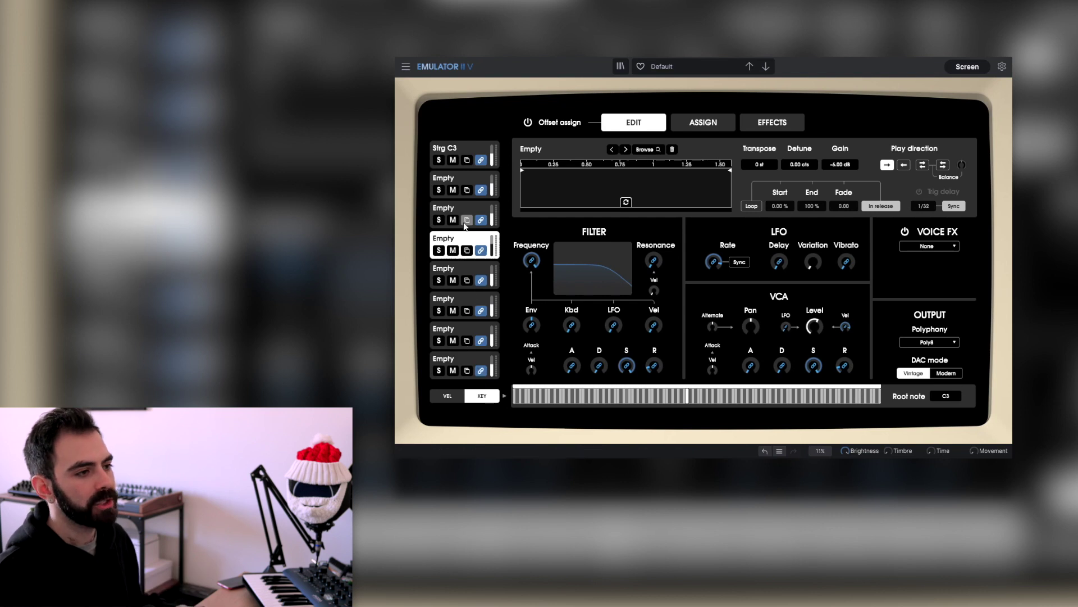
{"action": "left_click", "coordinate": [445, 148]}
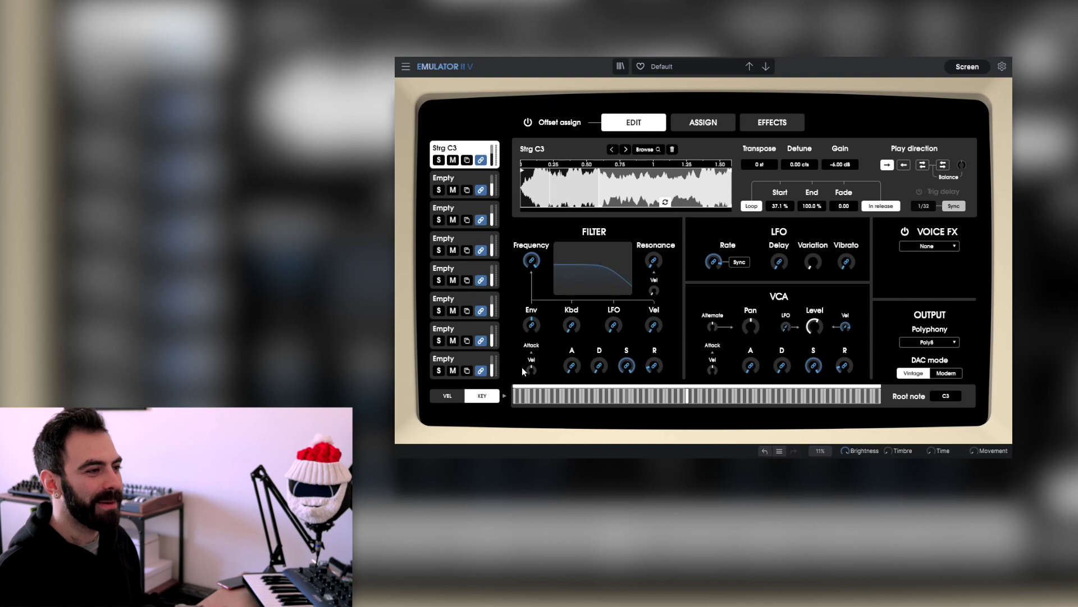
Set Strg C3 to play back and forth, with its loop starting at 14.7% and ending at 79.7%.
{"action": "mouse_move", "coordinate": [522, 171]}
{"action": "left_mouse_down"}
{"action": "mouse_move", "coordinate": [602, 173]}
{"action": "mouse_move", "coordinate": [634, 202]}
{"action": "mouse_move", "coordinate": [673, 204]}
{"action": "mouse_move", "coordinate": [587, 203]}
{"action": "mouse_move", "coordinate": [722, 202]}
{"action": "mouse_move", "coordinate": [598, 204]}
{"action": "mouse_move", "coordinate": [606, 169]}
{"action": "left_mouse_up"}
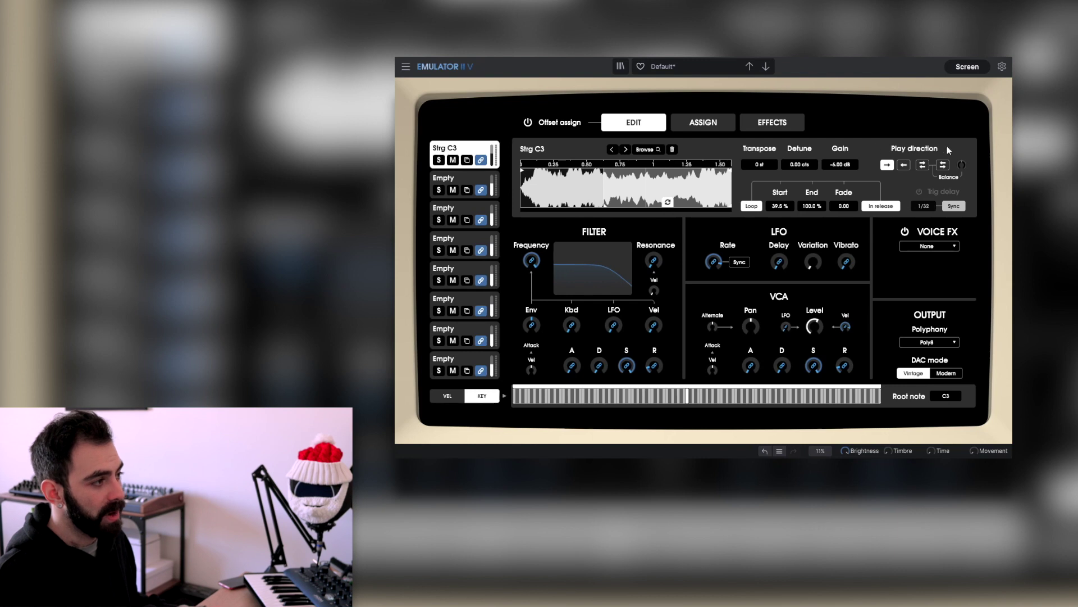
{"action": "left_click", "coordinate": [923, 165]}
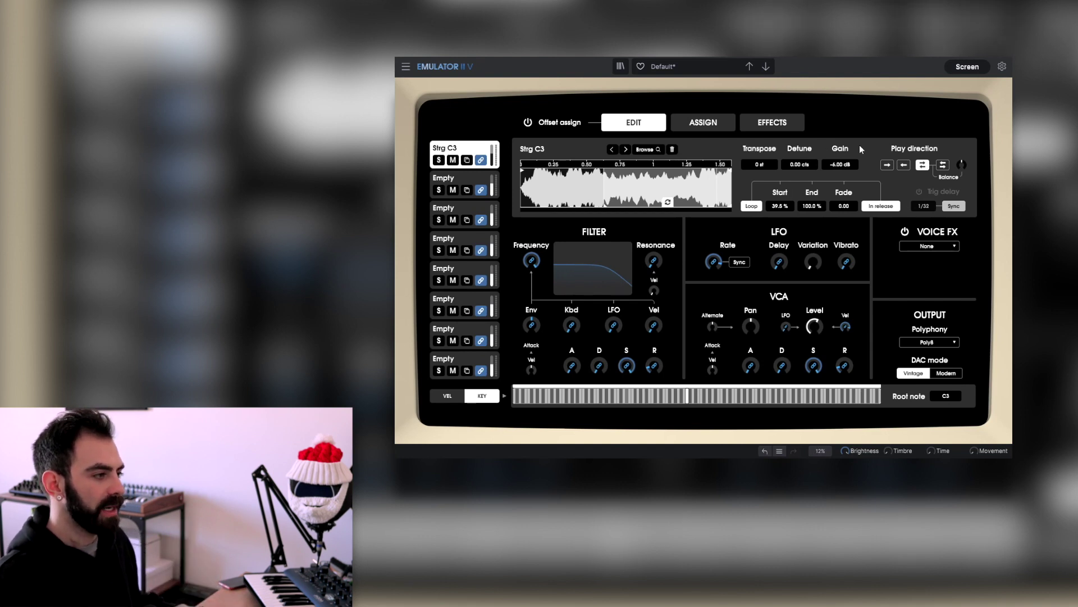
{"action": "left_click_drag", "start_coordinate": [780, 206], "coordinate": [780, 224]}
{"action": "mouse_move", "coordinate": [728, 186]}
{"action": "left_mouse_down"}
{"action": "mouse_move", "coordinate": [687, 191]}
{"action": "mouse_move", "coordinate": [722, 193]}
{"action": "left_mouse_up"}
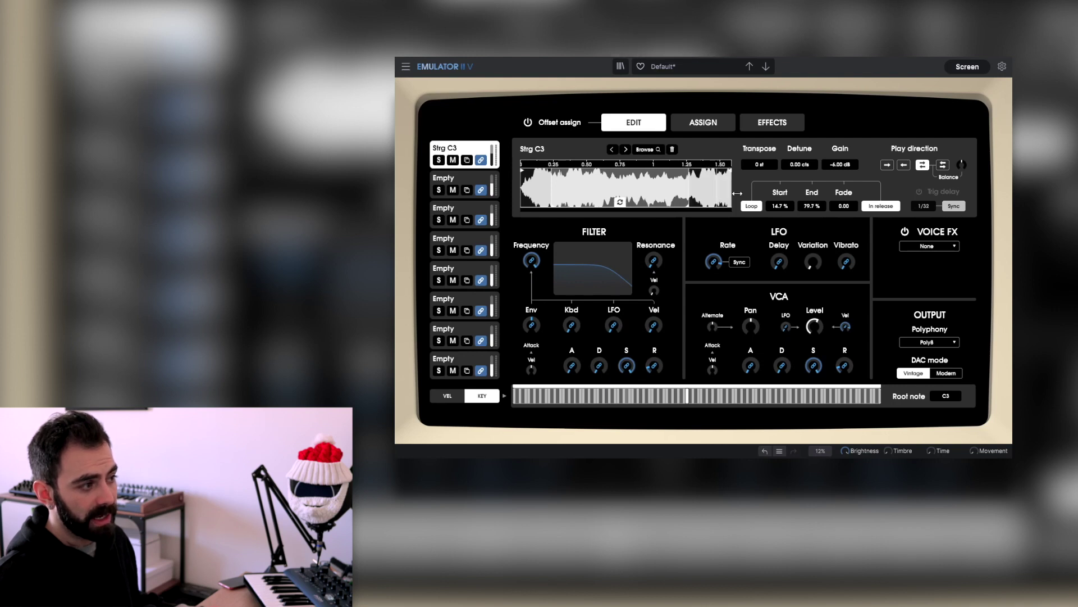
Apply a Chorus voice effect to Strg C3, with its frequency at about 1.97 Hz and its depth and dry/wet mix adjusted.
{"action": "left_click", "coordinate": [929, 246]}
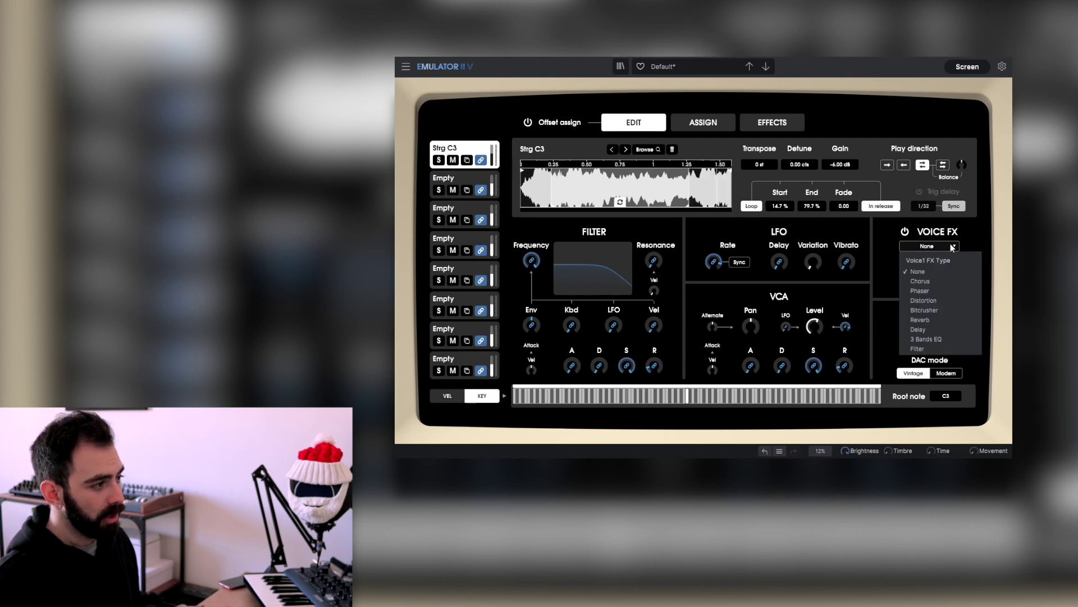
{"action": "left_click", "coordinate": [941, 279]}
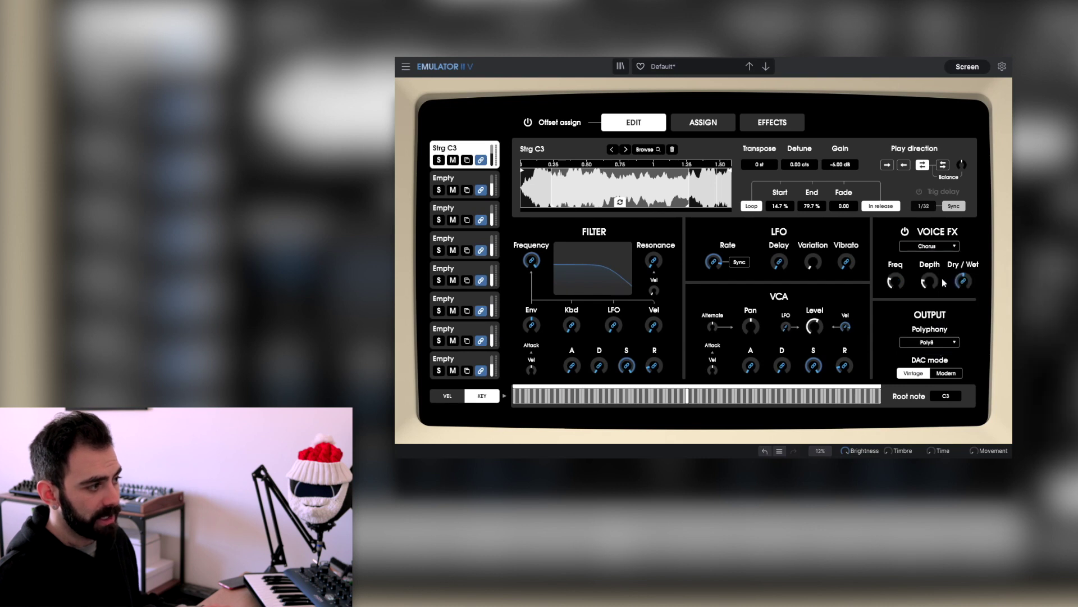
{"action": "left_click", "coordinate": [948, 247]}
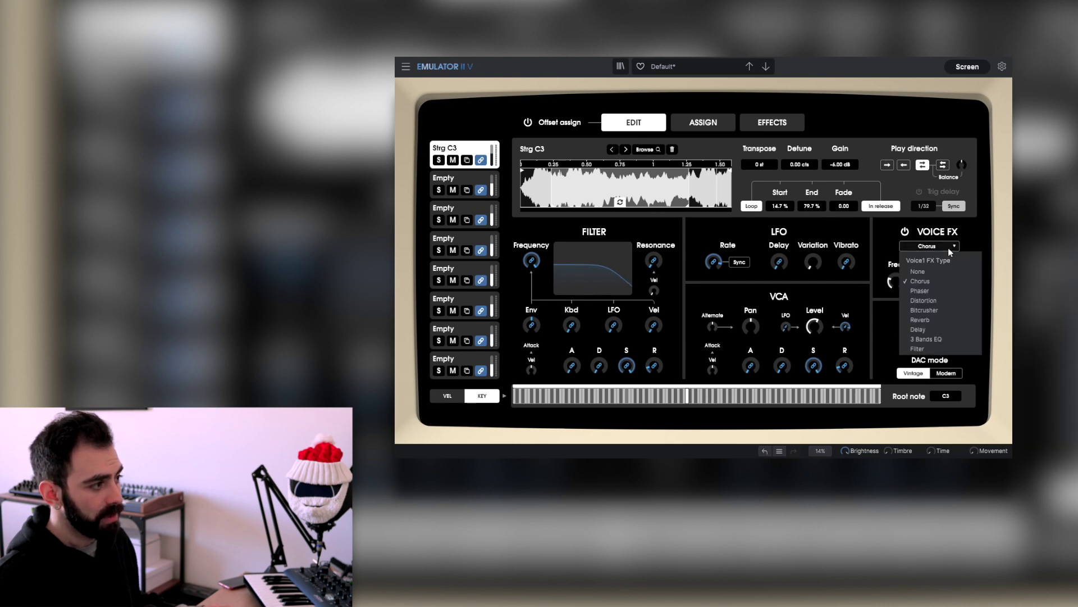
{"action": "left_click", "coordinate": [898, 243]}
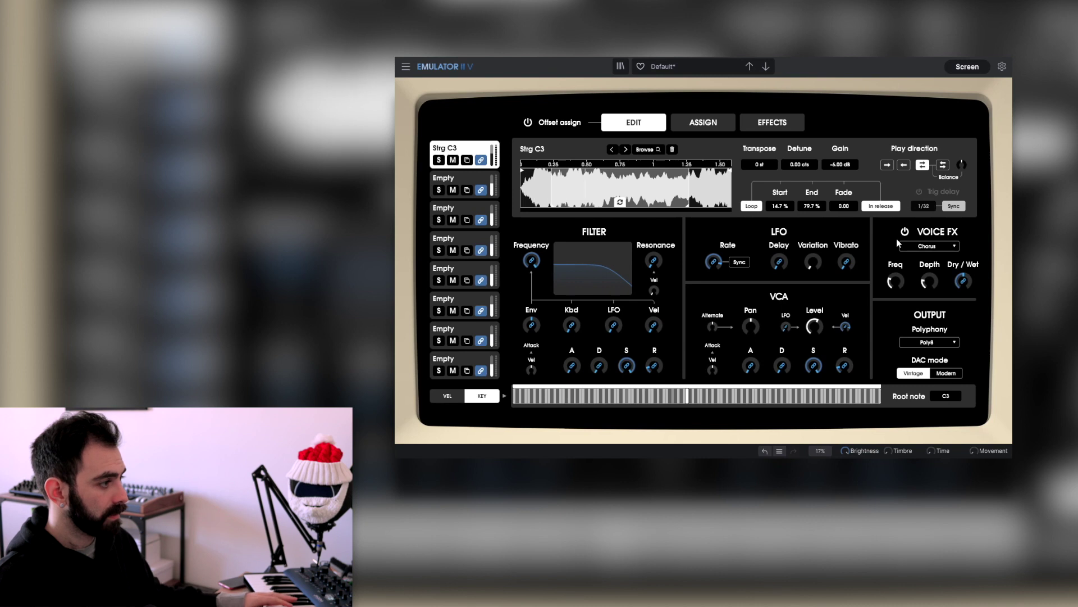
{"action": "mouse_move", "coordinate": [963, 281]}
{"action": "left_click_drag", "start_coordinate": [963, 281], "coordinate": [898, 282]}
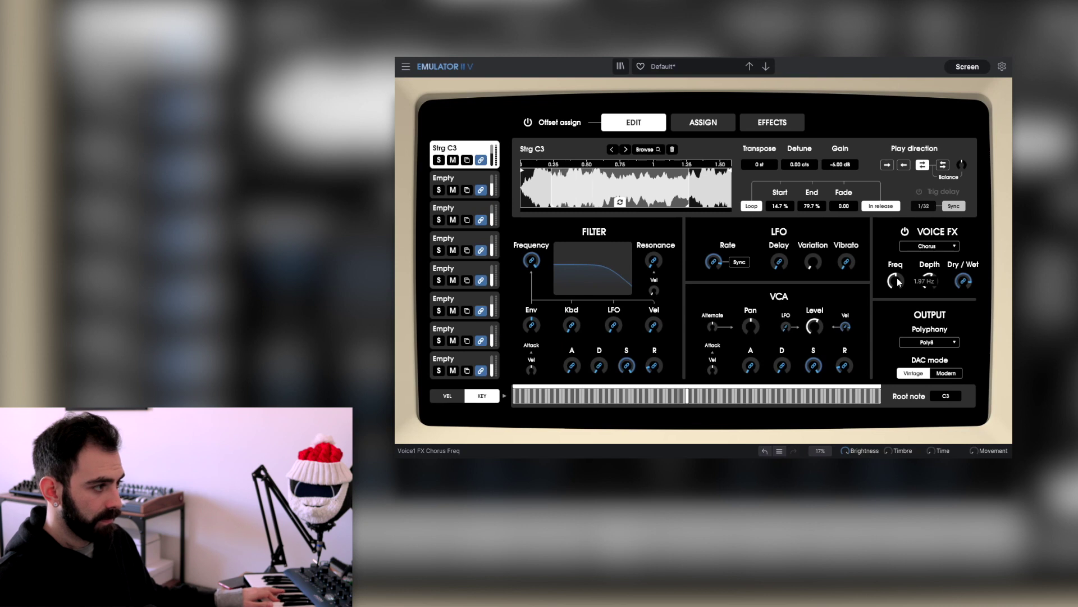
{"action": "mouse_move", "coordinate": [935, 281]}
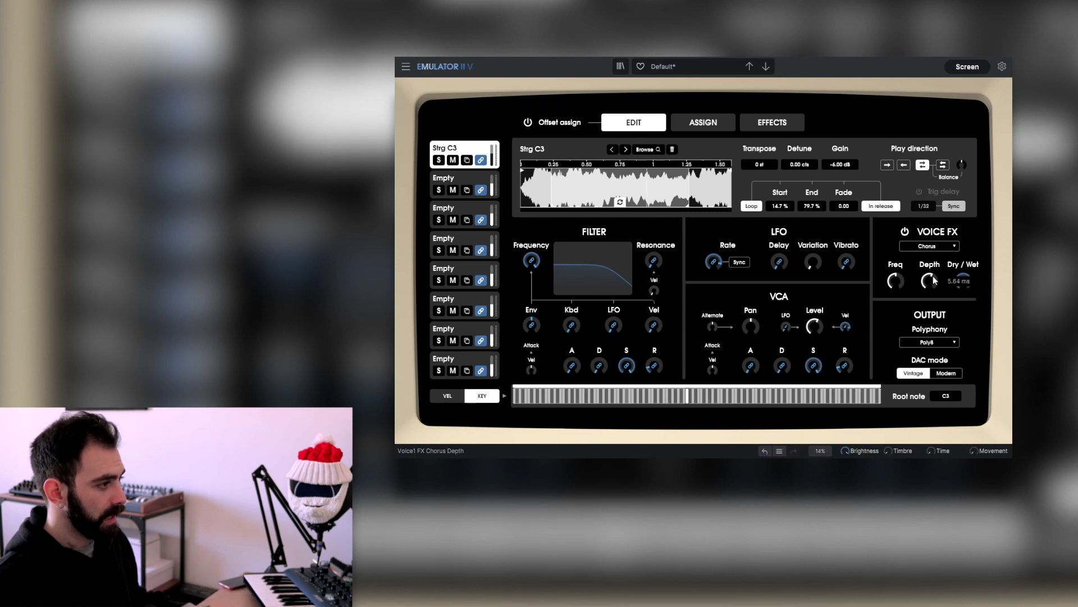
{"action": "left_click_drag", "start_coordinate": [930, 280], "coordinate": [934, 281]}
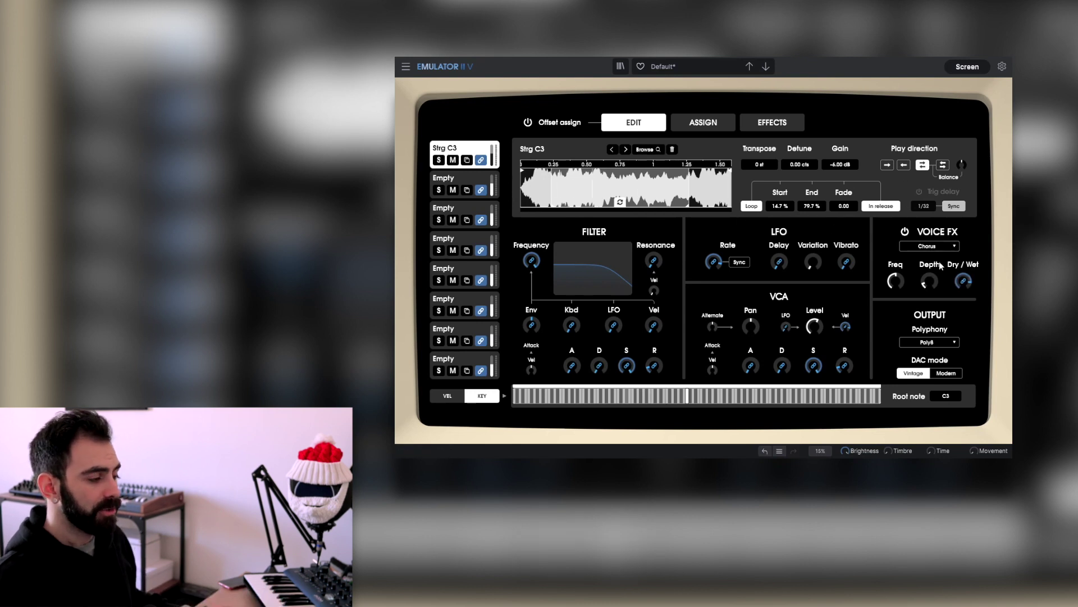
Look at the polyphony options available for the Strg C3 voice.
{"action": "left_click", "coordinate": [950, 342]}
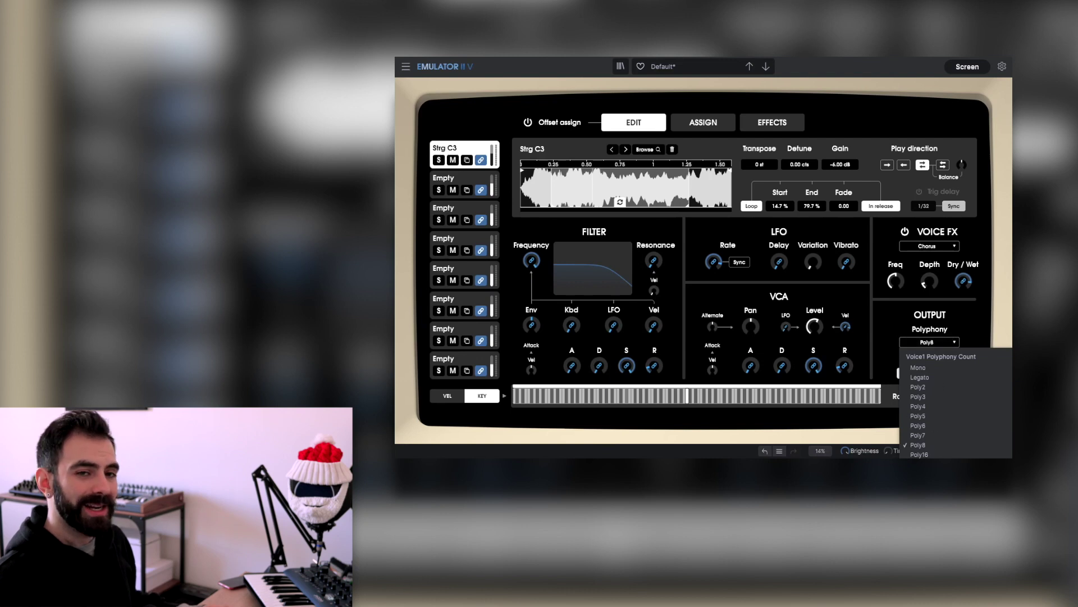
{"action": "left_click", "coordinate": [960, 308]}
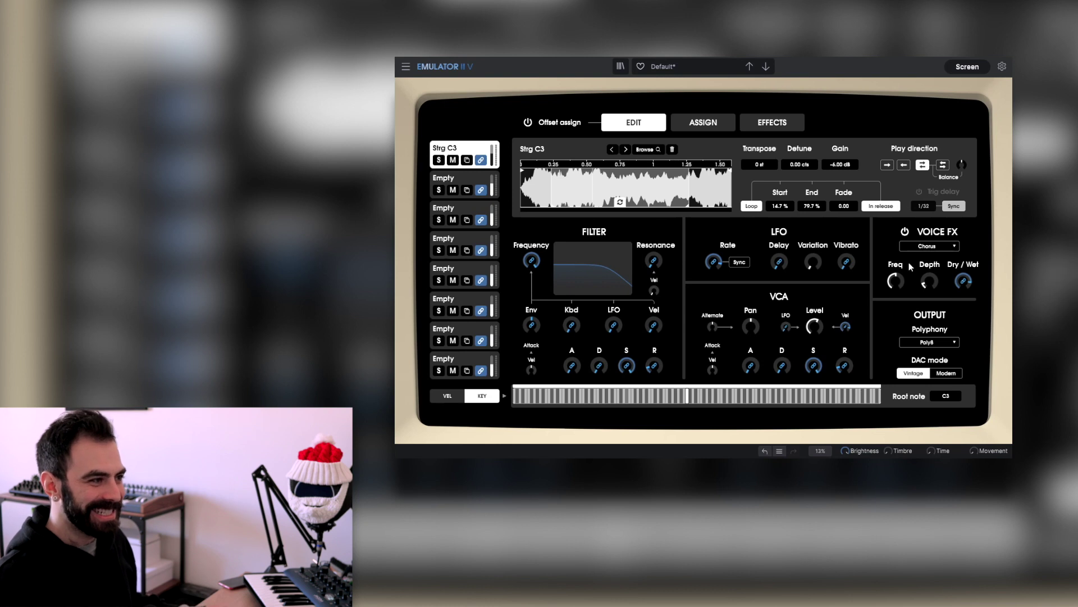
Shape the filter with a lower cutoff frequency, more resonance and a longer envelope attack, and try out its LFO amount.
{"action": "mouse_move", "coordinate": [532, 260]}
{"action": "mouse_move", "coordinate": [532, 260]}
{"action": "left_mouse_down"}
{"action": "mouse_move", "coordinate": [531, 278]}
{"action": "mouse_move", "coordinate": [531, 264]}
{"action": "left_mouse_up"}
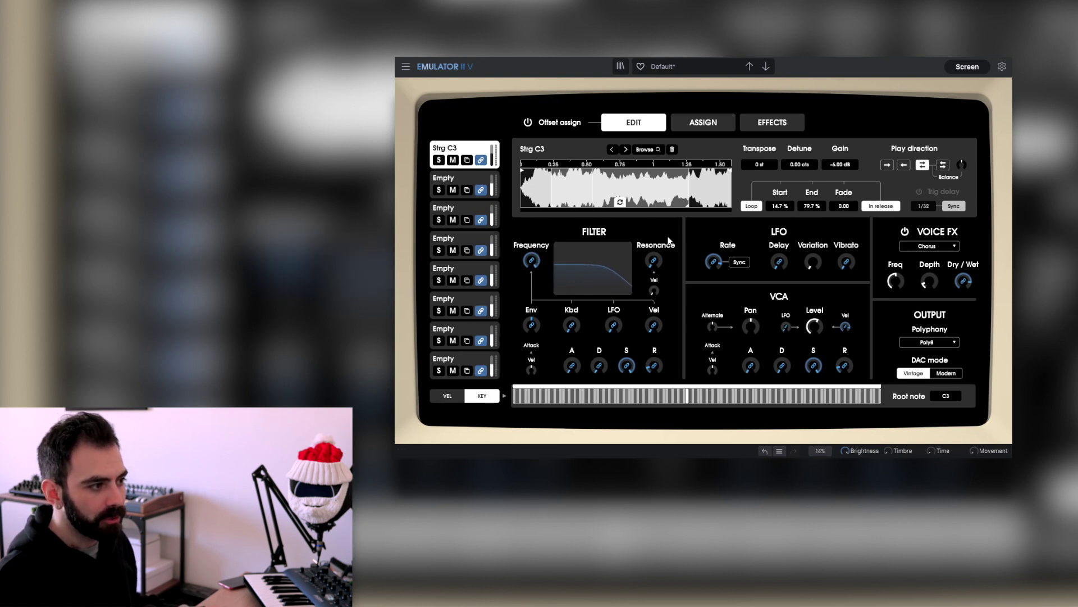
{"action": "left_click_drag", "start_coordinate": [654, 260], "coordinate": [654, 257]}
{"action": "left_click_drag", "start_coordinate": [532, 260], "coordinate": [524, 262]}
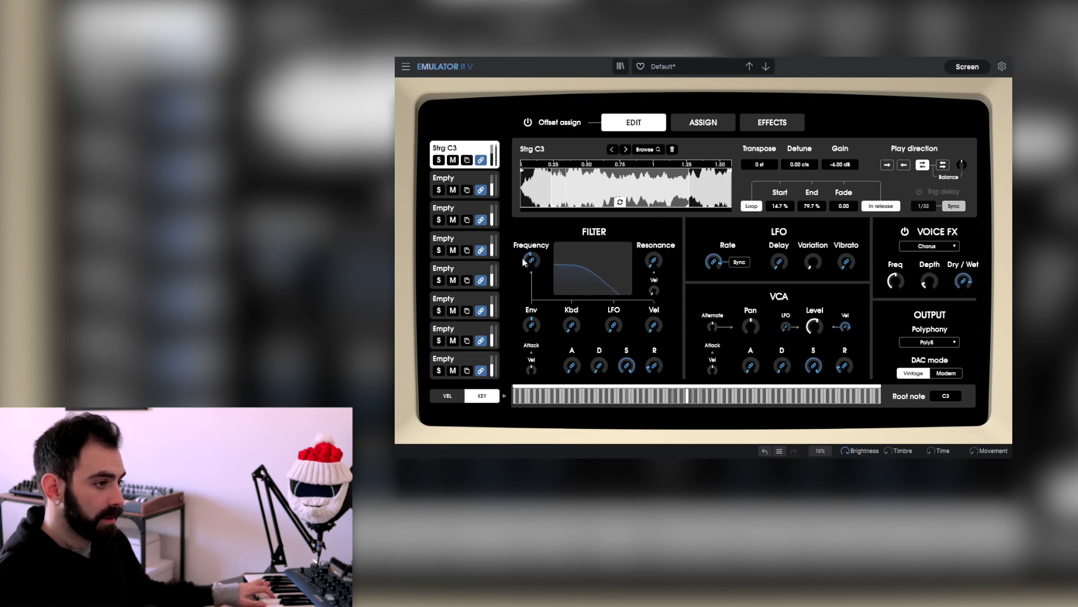
{"action": "left_click_drag", "start_coordinate": [653, 260], "coordinate": [653, 255]}
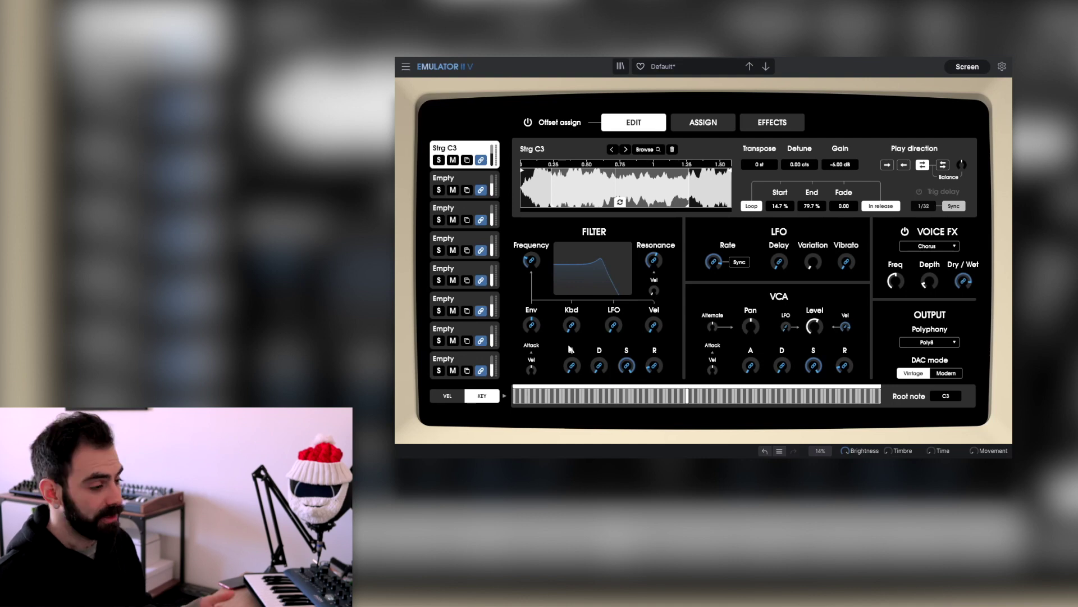
{"action": "mouse_move", "coordinate": [569, 365]}
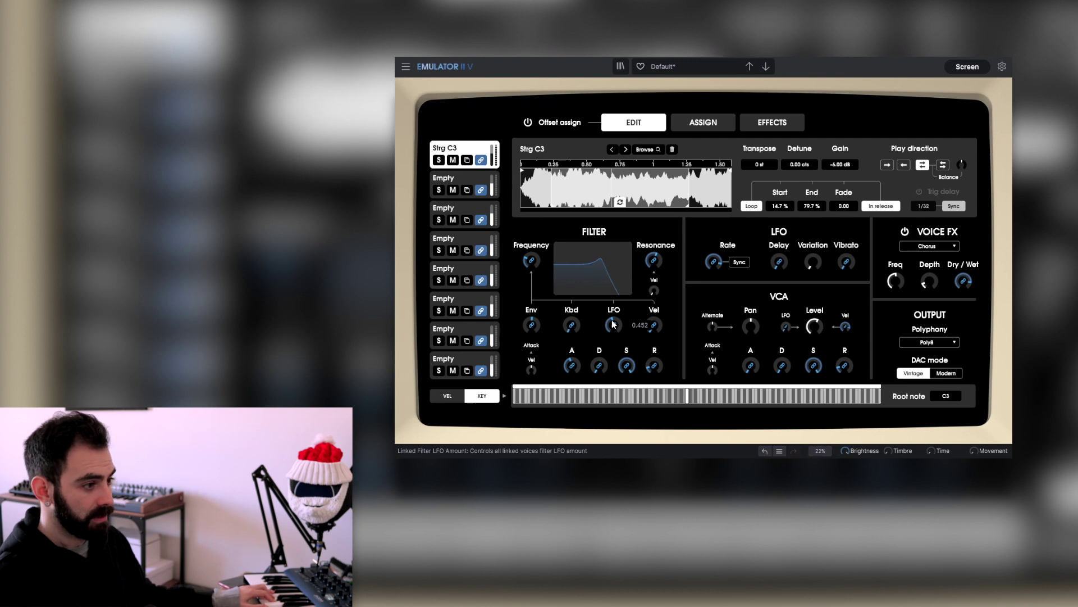
{"action": "scroll", "coordinate": [613, 324], "scroll_direction": "down", "scroll_amount": 8}
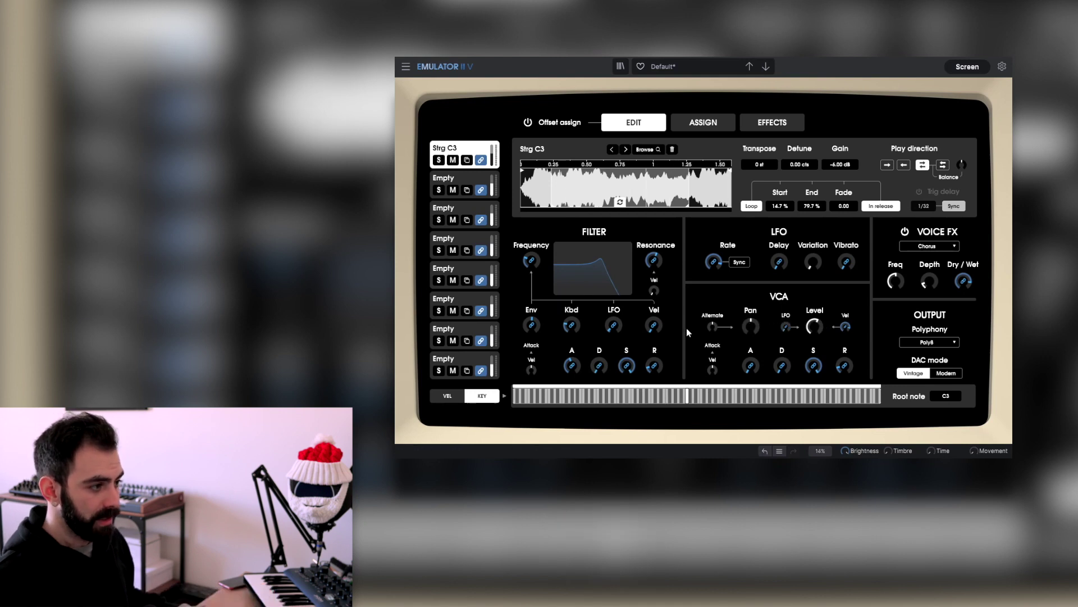
Adjust the VCA's pan alternation, LFO amount and level, and sync the LFO rate to the tempo.
{"action": "mouse_move", "coordinate": [754, 327]}
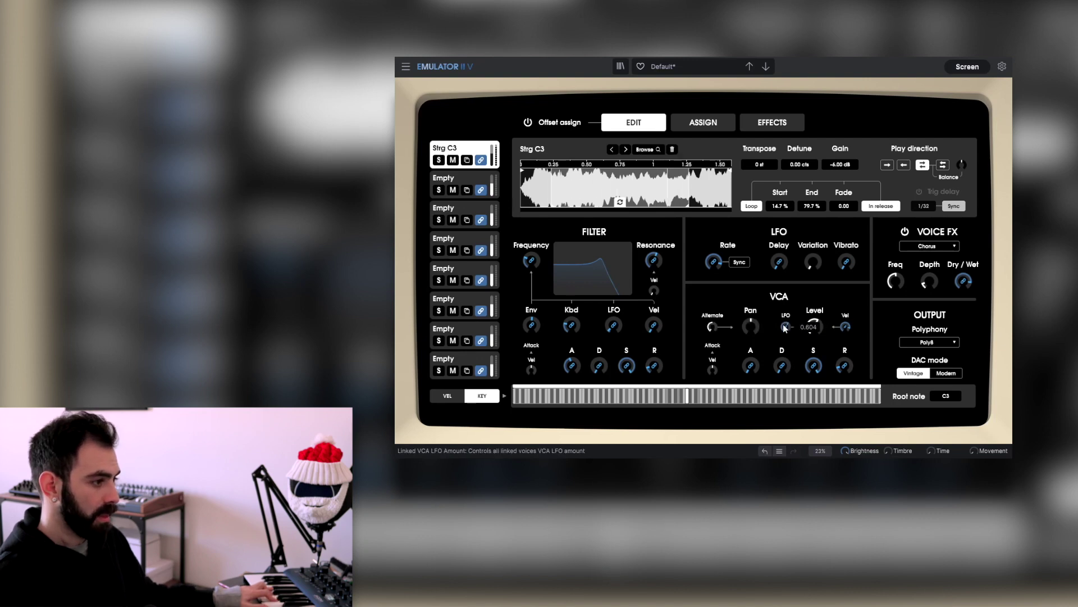
{"action": "scroll", "coordinate": [785, 328], "scroll_direction": "up", "scroll_amount": 3}
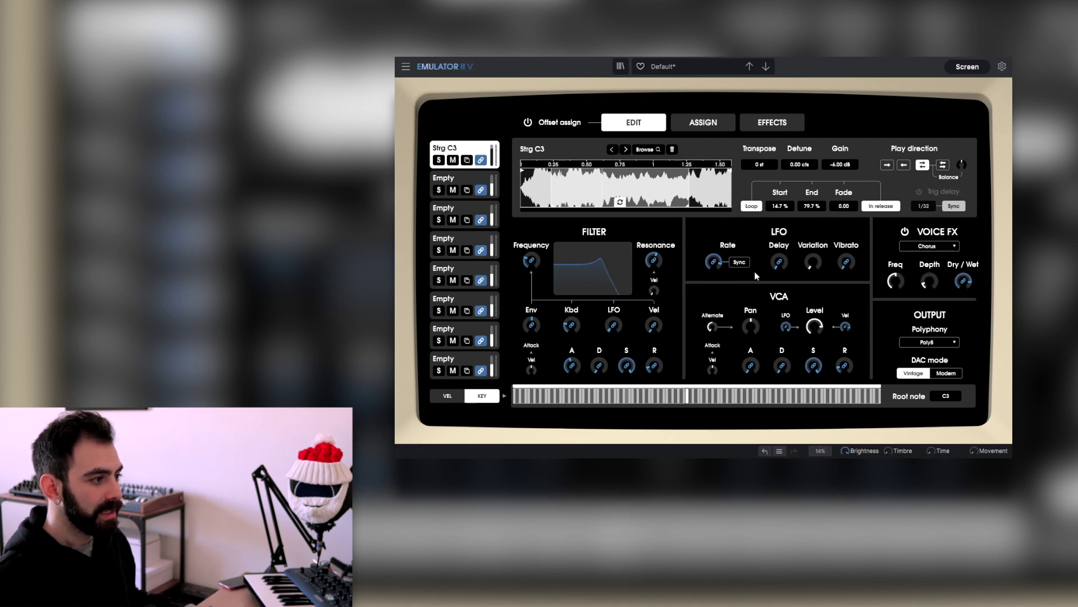
{"action": "left_click", "coordinate": [739, 262]}
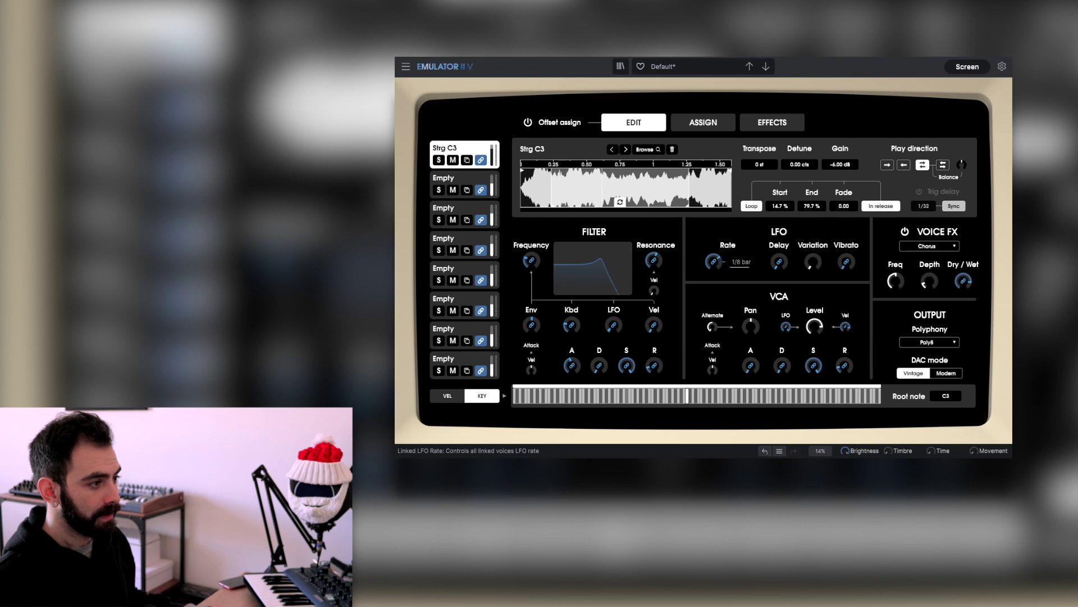
{"action": "left_click_drag", "start_coordinate": [719, 262], "coordinate": [719, 262]}
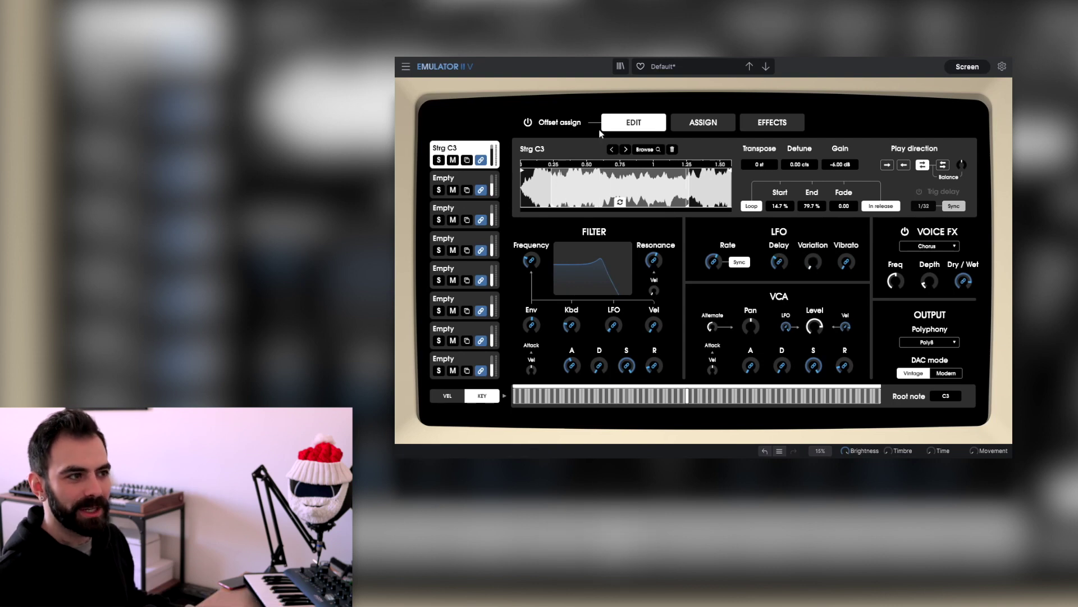
Load the factory sample A#3 Voice from 12 Voices into the second voice slot and unlink that voice.
{"action": "left_click", "coordinate": [445, 180]}
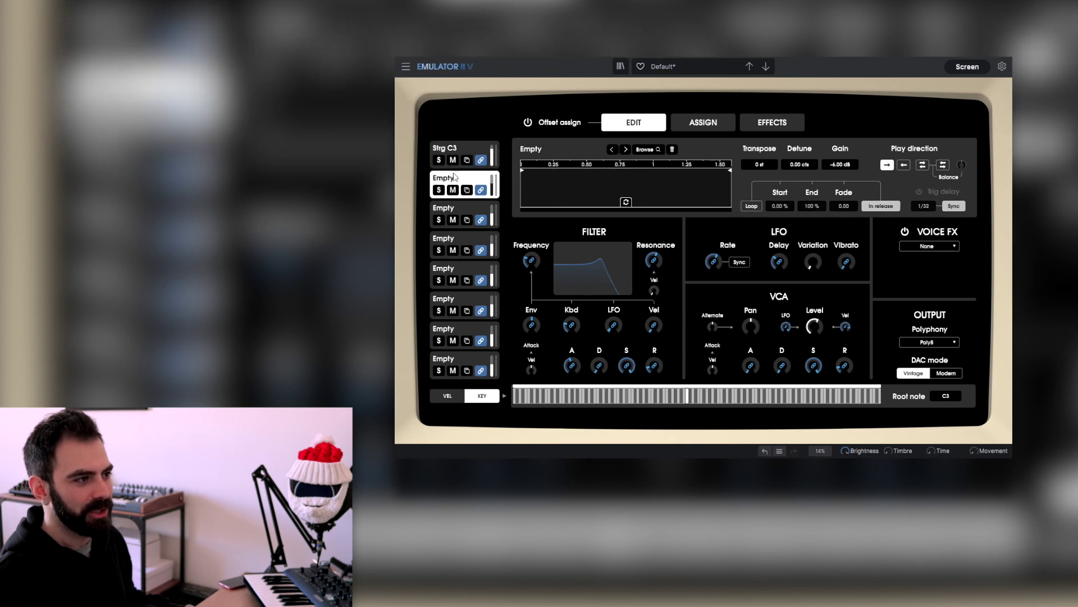
{"action": "left_click", "coordinate": [644, 149]}
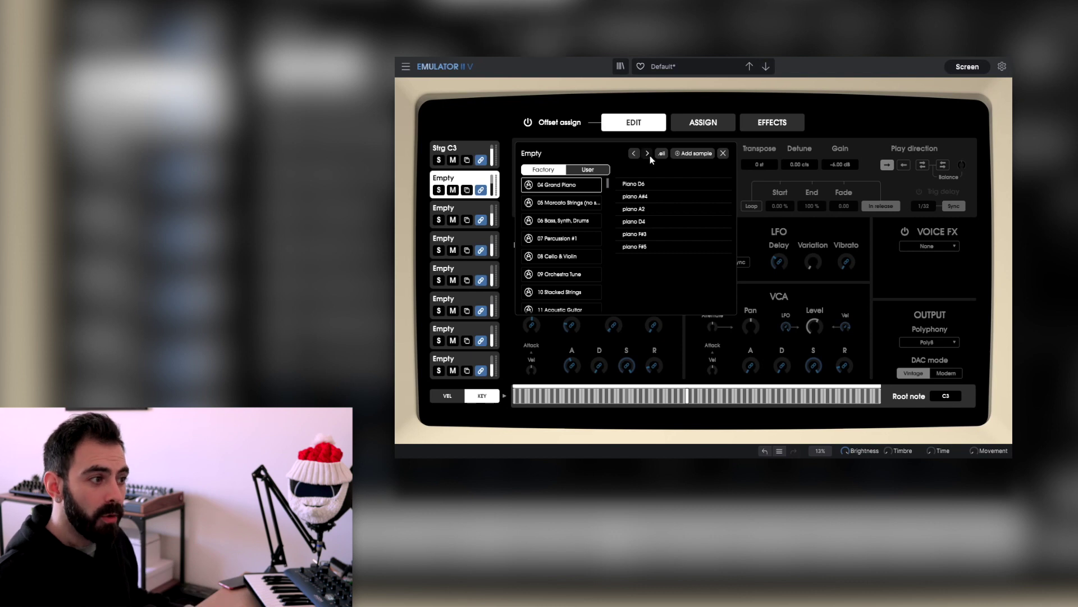
{"action": "left_click", "coordinate": [591, 170]}
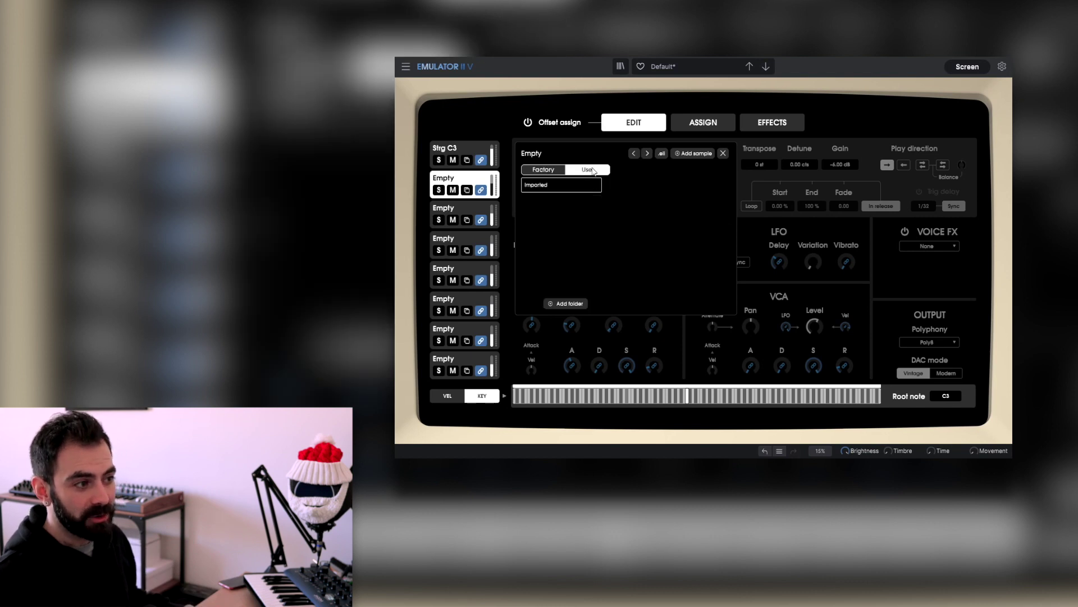
{"action": "left_click", "coordinate": [543, 170]}
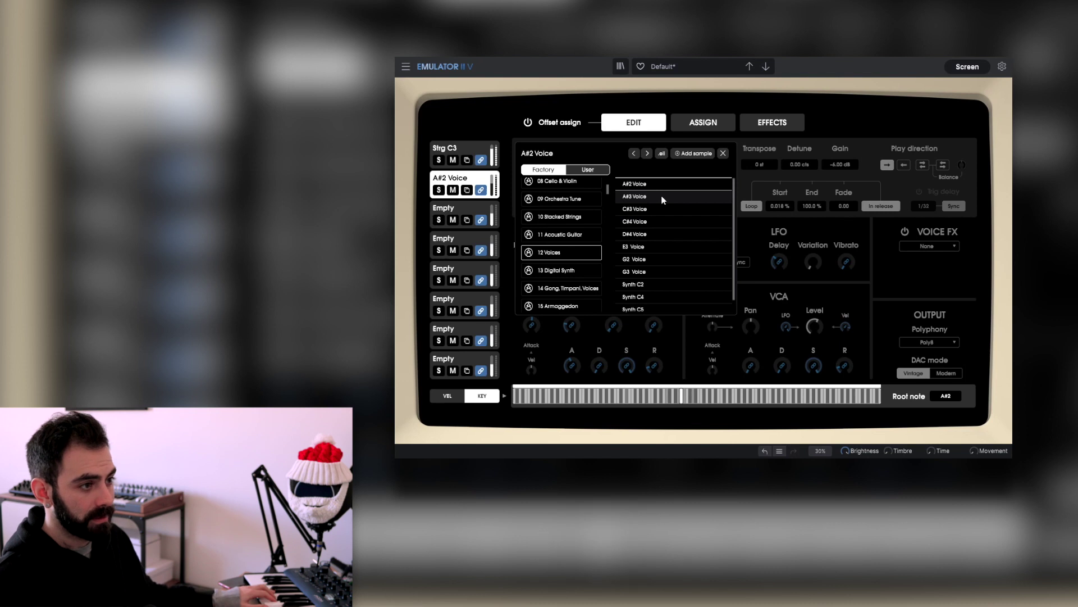
{"action": "key", "text": "Escape"}
{"action": "left_click", "coordinate": [481, 191]}
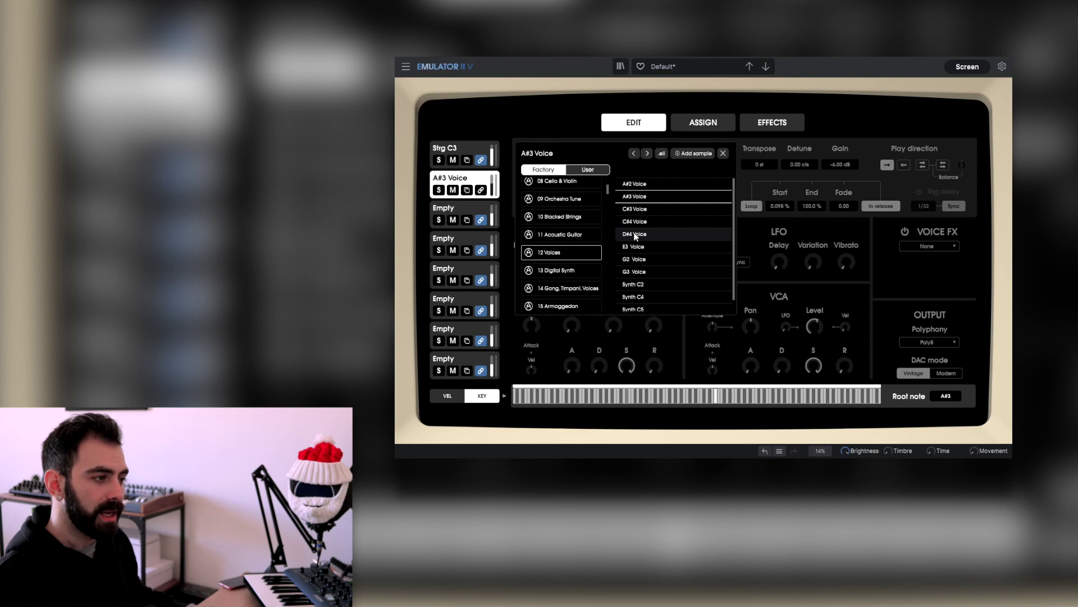
Audition the C#3, C#4 and neighbouring samples in 12 Voices and load G2 Voice into the second voice slot.
{"action": "left_click", "coordinate": [630, 210]}
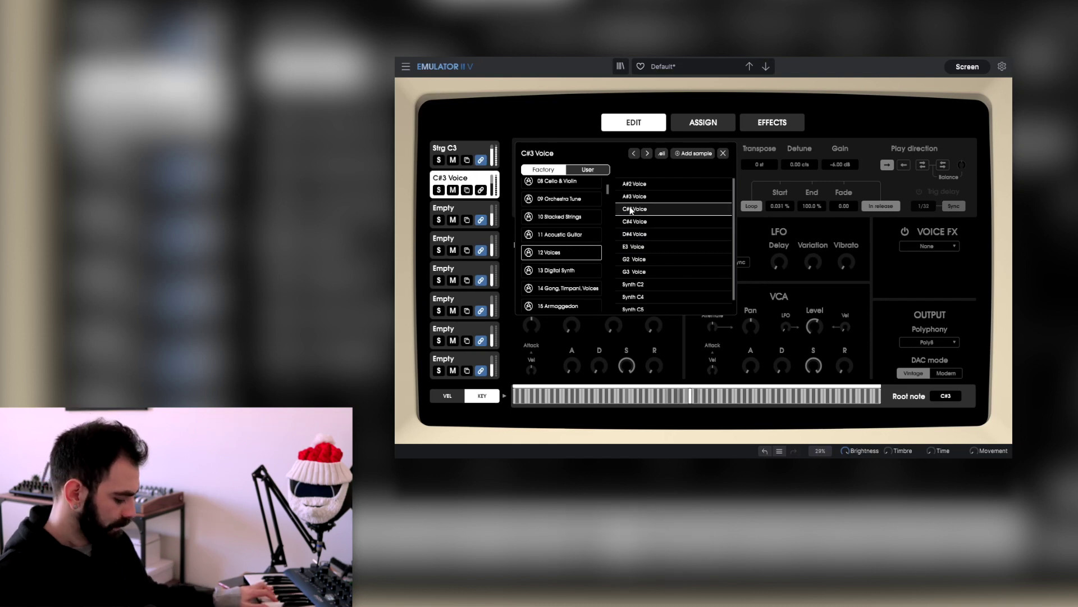
{"action": "key", "text": "Down"}
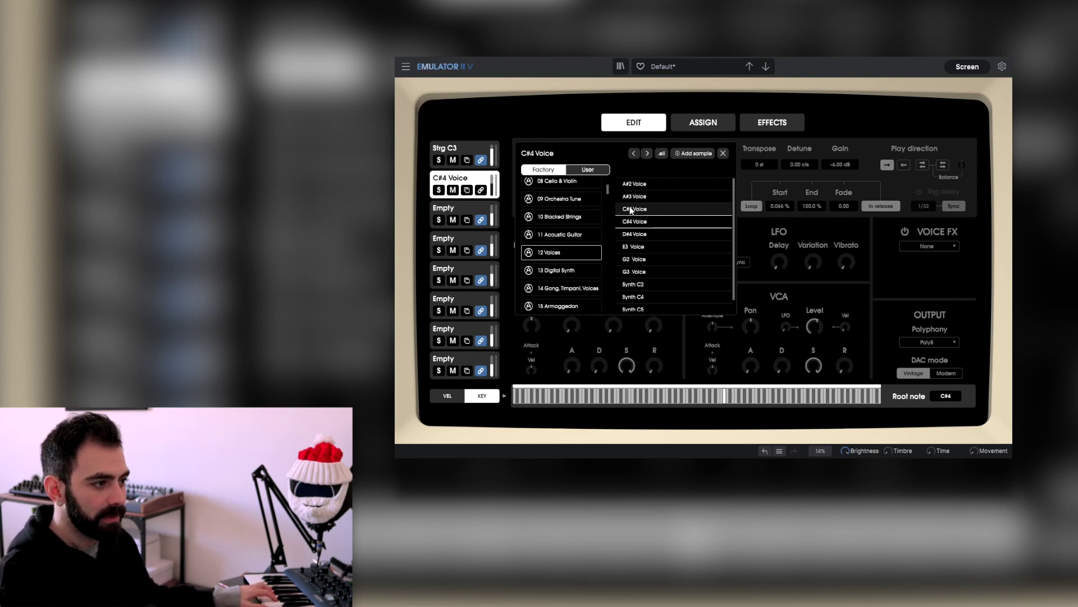
{"action": "key", "text": "Down"}
{"action": "key", "text": "Down"}
{"action": "key", "text": "Down"}
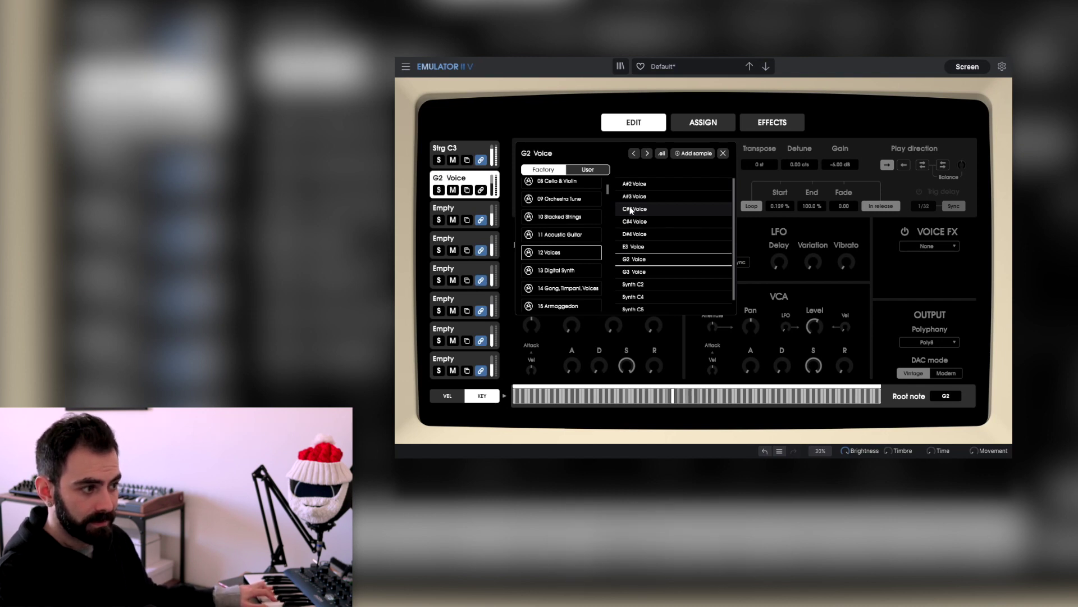
{"action": "double_click", "coordinate": [644, 259]}
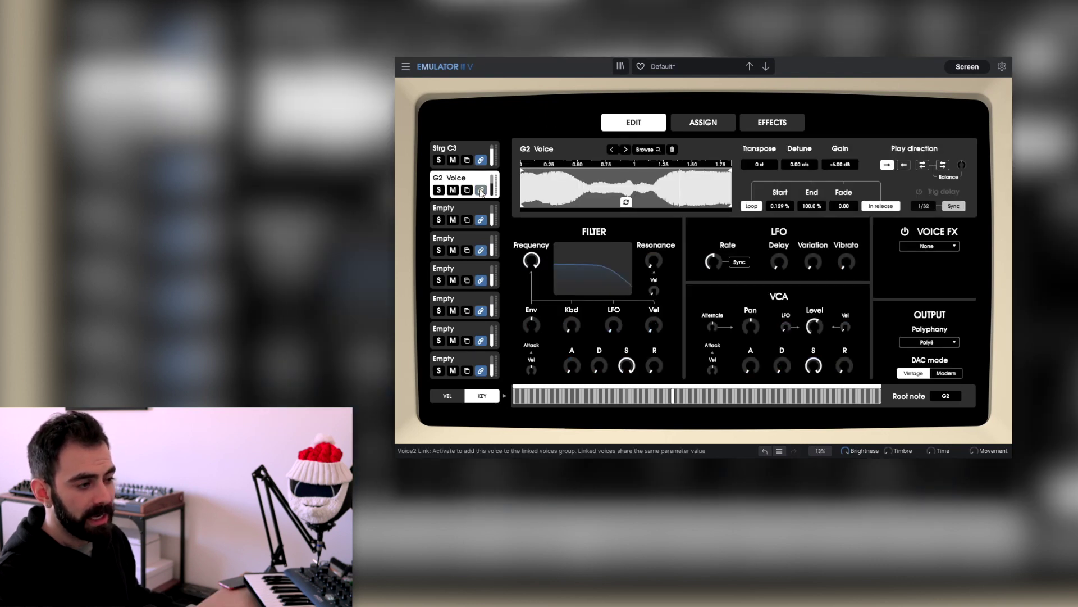
Try linking the G2 Voice to the shared voice group, compare it with Strg C3, and unlink it again.
{"action": "left_click", "coordinate": [481, 191]}
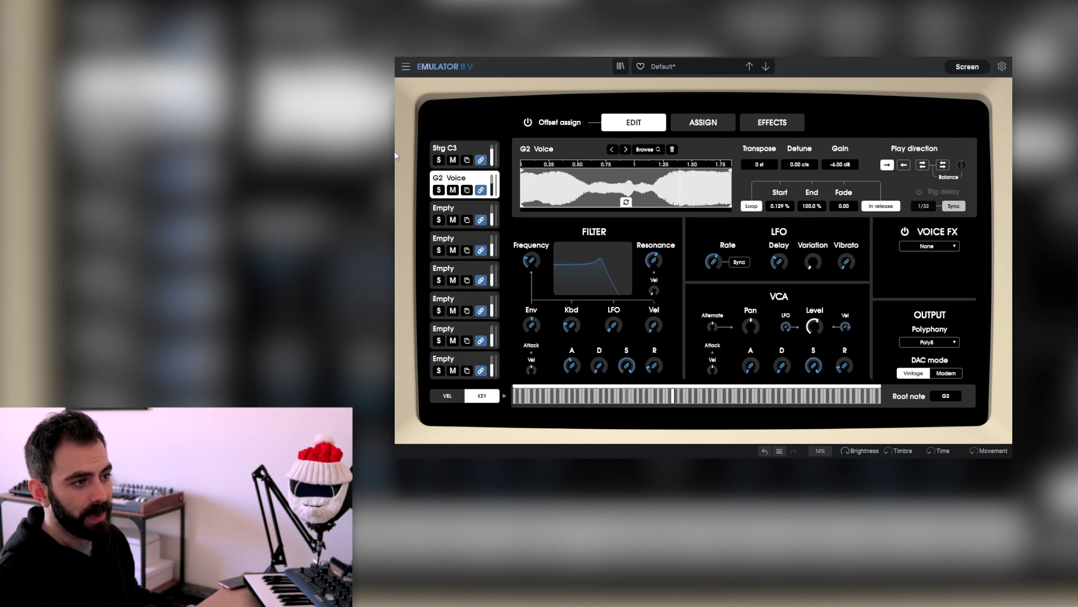
{"action": "left_click", "coordinate": [455, 147]}
{"action": "left_click", "coordinate": [472, 178]}
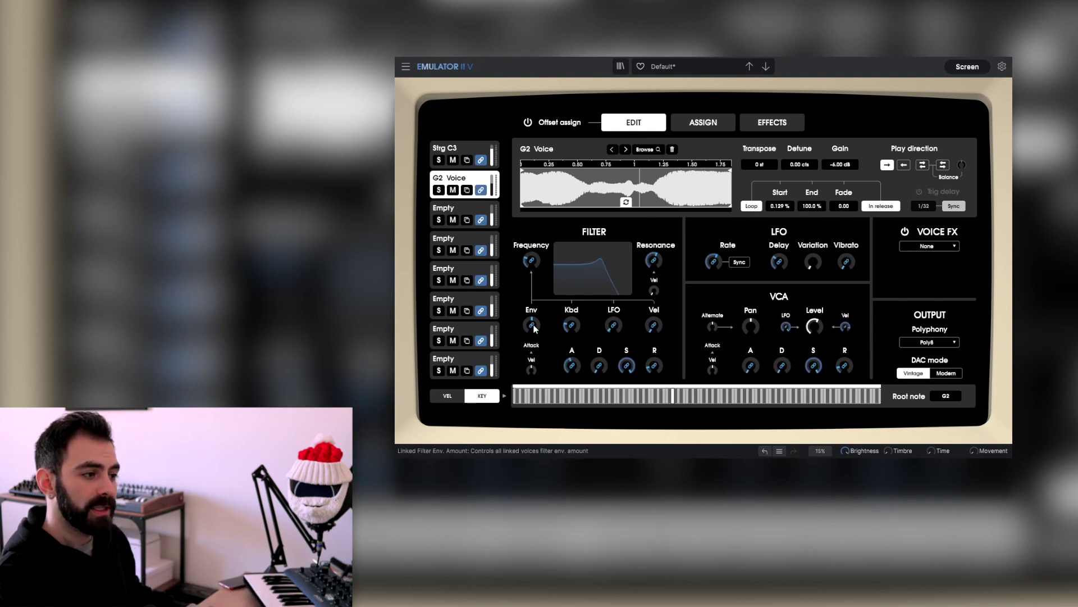
{"action": "left_click", "coordinate": [480, 190]}
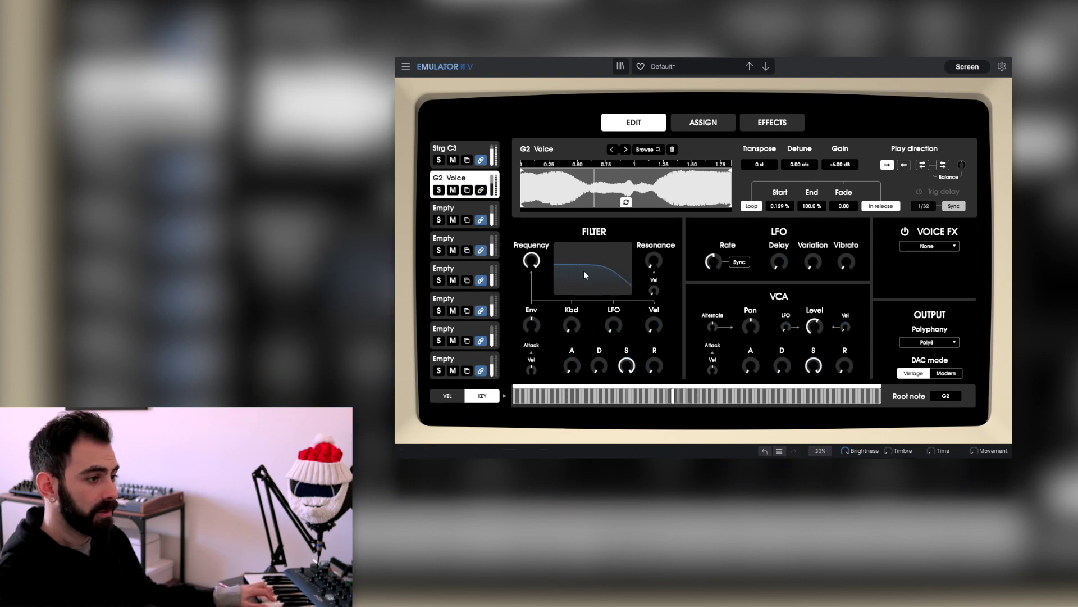
Set the G2 Voice's transpose to 12 st.
{"action": "mouse_move", "coordinate": [534, 258]}
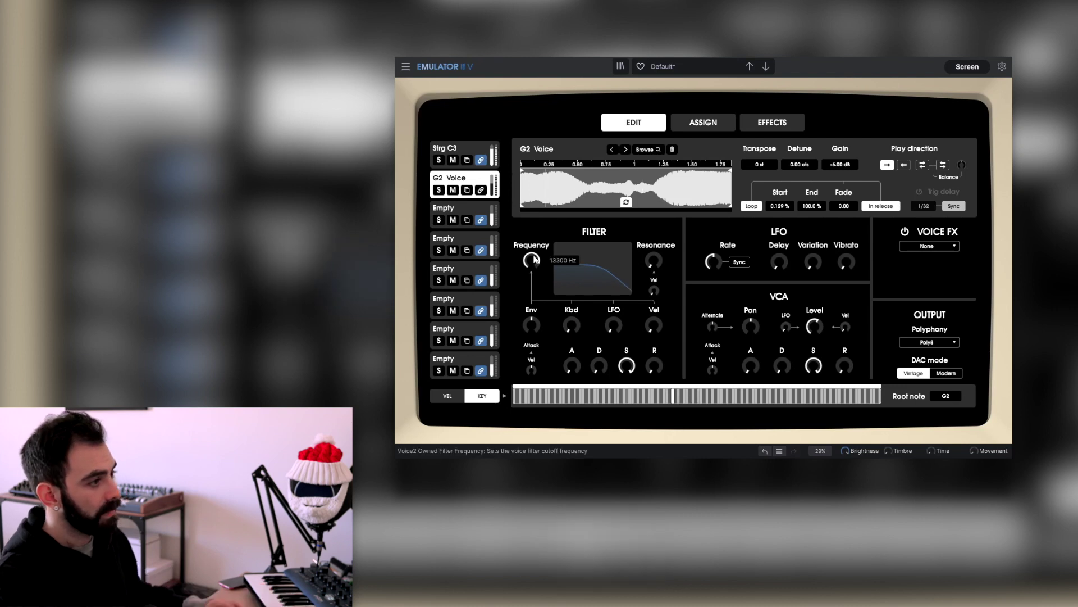
{"action": "left_click_drag", "start_coordinate": [759, 164], "coordinate": [759, 158]}
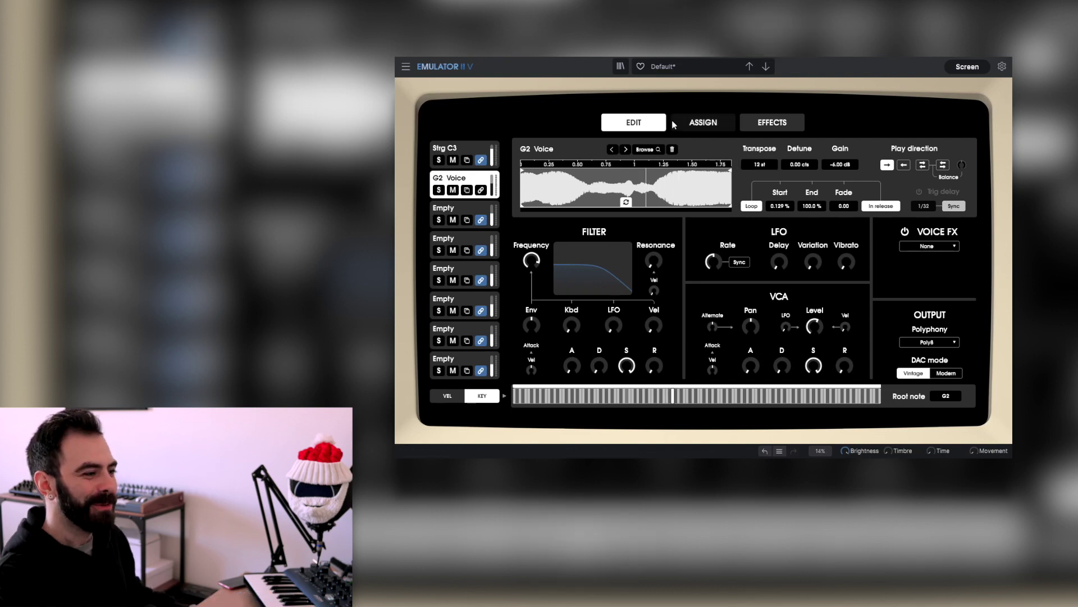
Load the factory sample Kalimba G1 from the 17 Kalimba & Shaku-Hachi bank into the third voice slot and unlink that voice.
{"action": "left_click", "coordinate": [444, 212]}
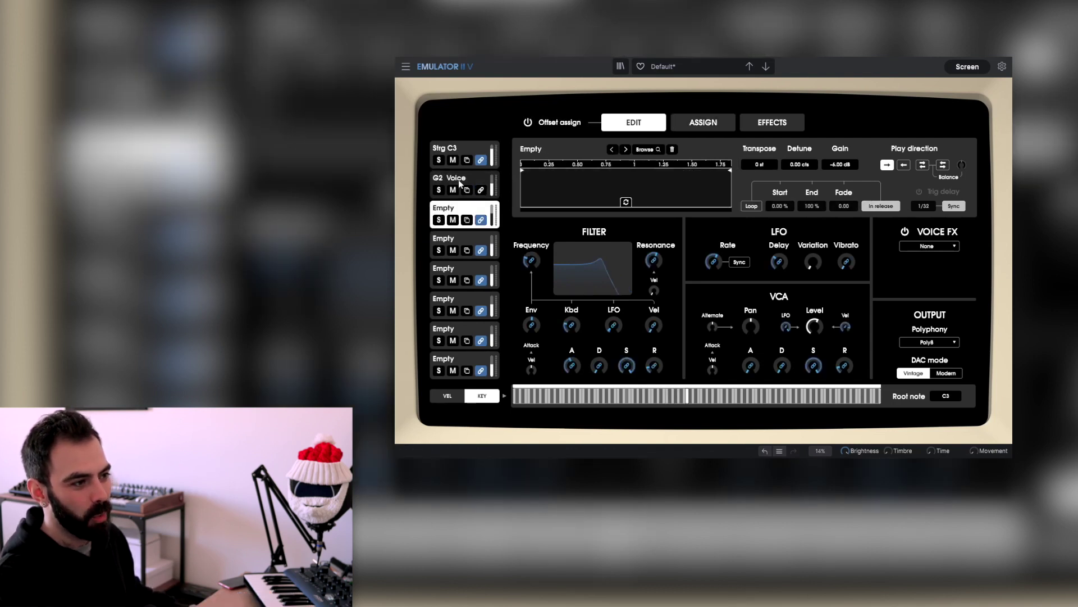
{"action": "left_click", "coordinate": [646, 150]}
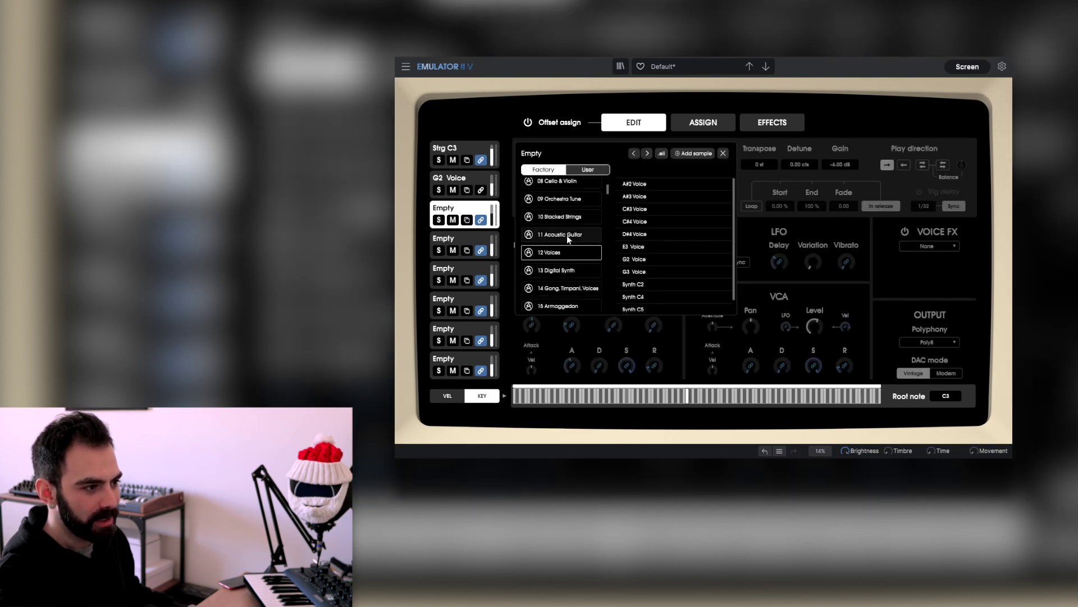
{"action": "scroll", "coordinate": [567, 235], "scroll_direction": "down", "scroll_amount": 3}
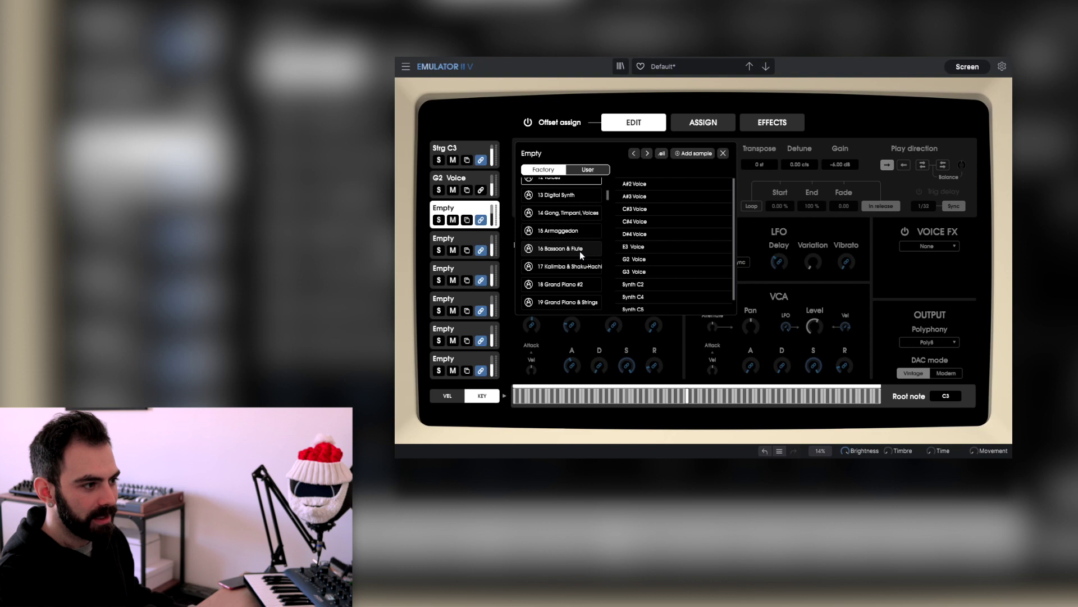
{"action": "left_click", "coordinate": [557, 266]}
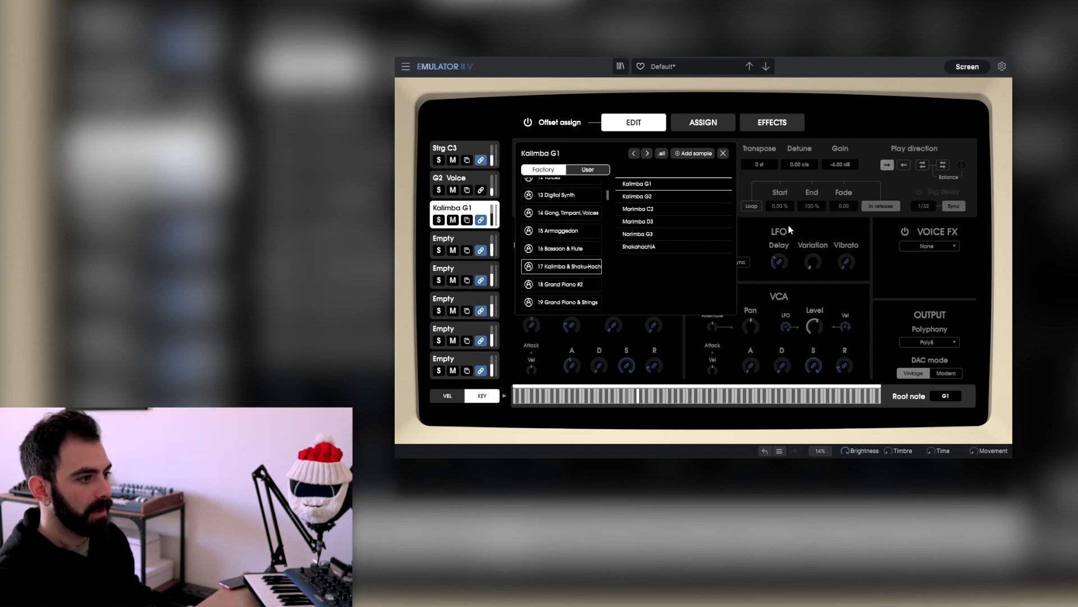
{"action": "double_click", "coordinate": [629, 184]}
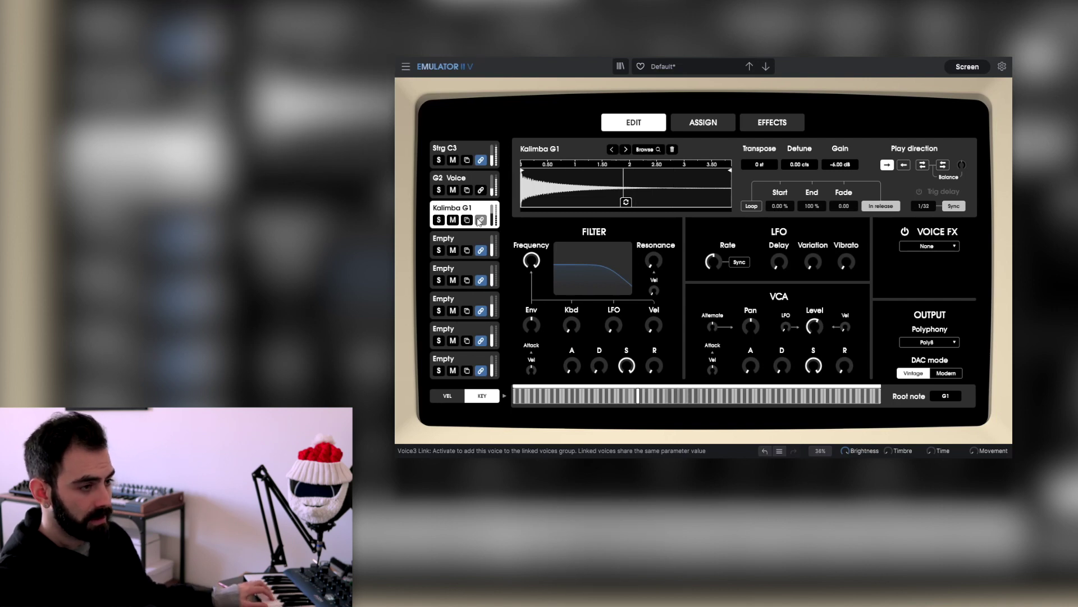
Set the Kalimba G1 voice's transpose to -12 st and check its filter cutoff and the G2 Voice's output level.
{"action": "left_click_drag", "start_coordinate": [759, 164], "coordinate": [759, 180]}
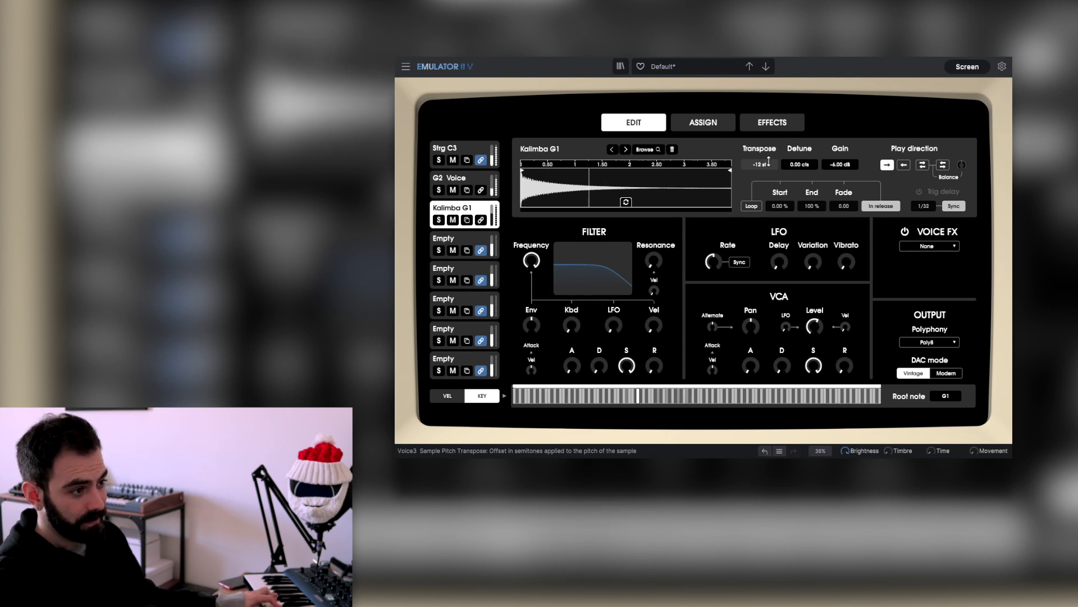
{"action": "left_click_drag", "start_coordinate": [532, 260], "coordinate": [532, 251]}
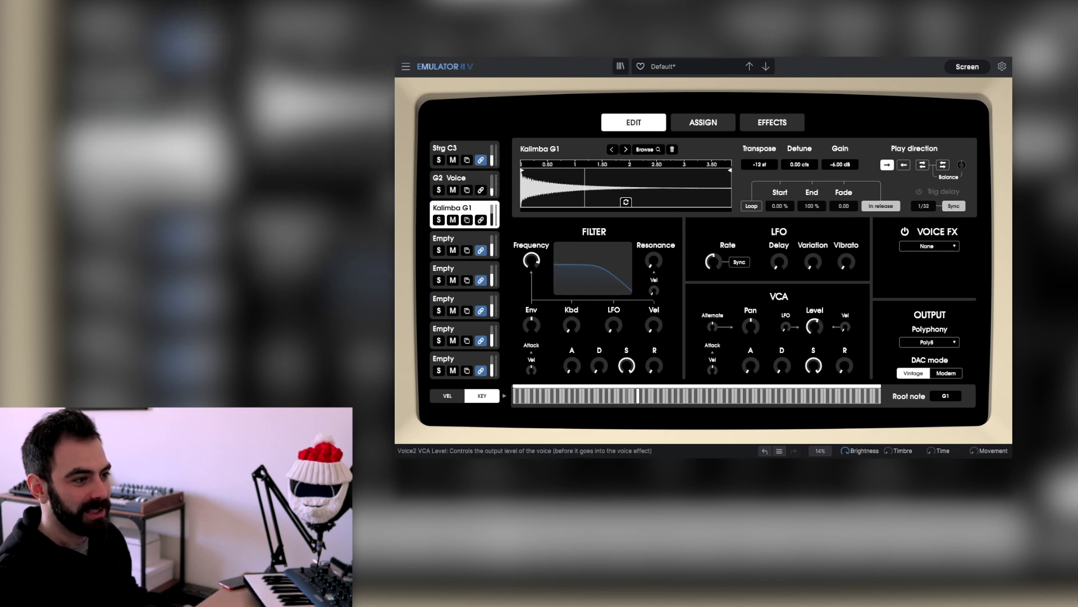
{"action": "mouse_move", "coordinate": [493, 190]}
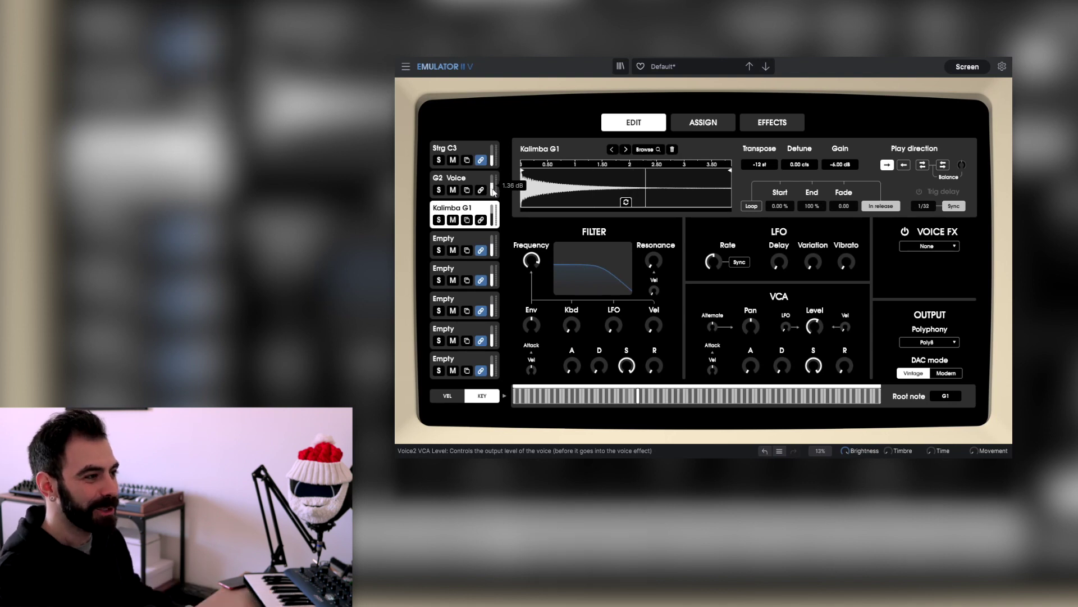
Try limiting the G2 Voice's key range so it starts at about G1, and restore its full keyboard range.
{"action": "left_click", "coordinate": [681, 124]}
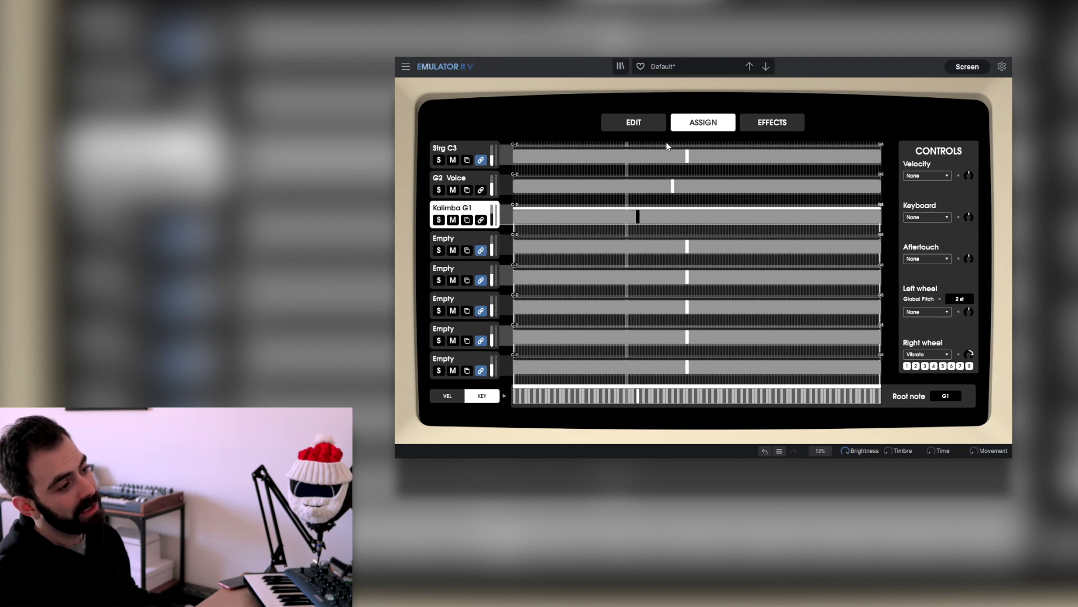
{"action": "left_click_drag", "start_coordinate": [514, 186], "coordinate": [639, 191]}
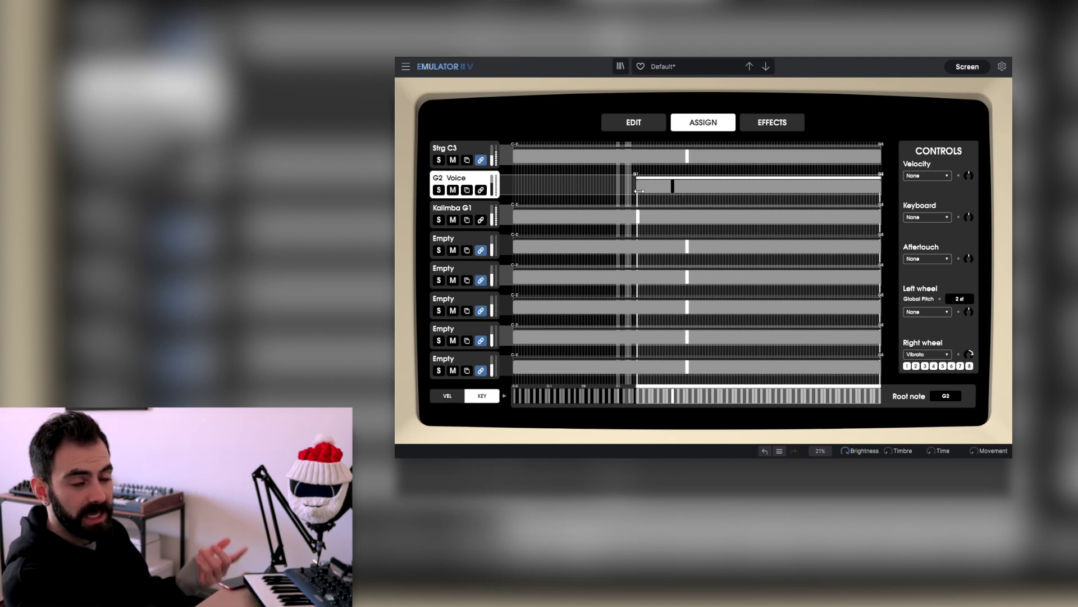
{"action": "left_click", "coordinate": [879, 159]}
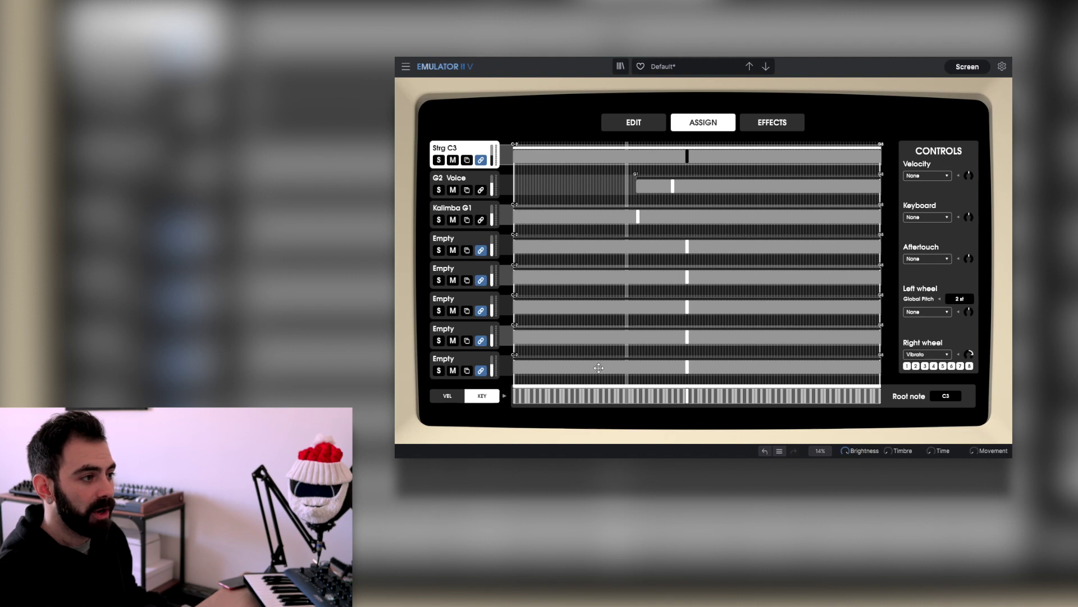
{"action": "left_click_drag", "start_coordinate": [641, 195], "coordinate": [514, 185]}
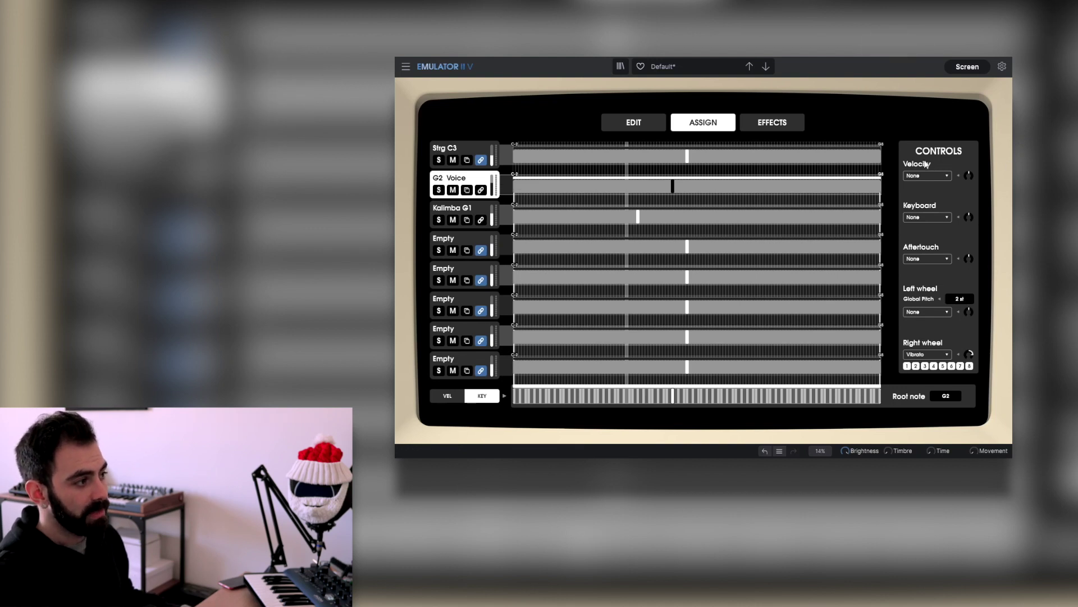
Check the velocity modulation options and give the G2 Voice a key fade-in from the lowest key up to about its root note.
{"action": "left_click", "coordinate": [946, 175]}
{"action": "left_click", "coordinate": [947, 176]}
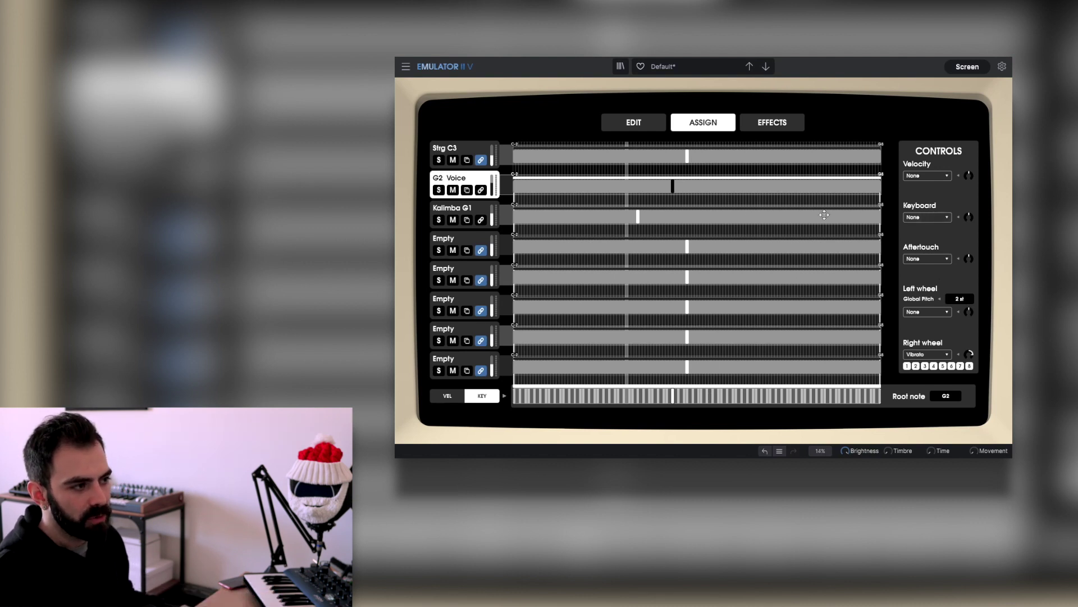
{"action": "left_click_drag", "start_coordinate": [514, 184], "coordinate": [670, 186]}
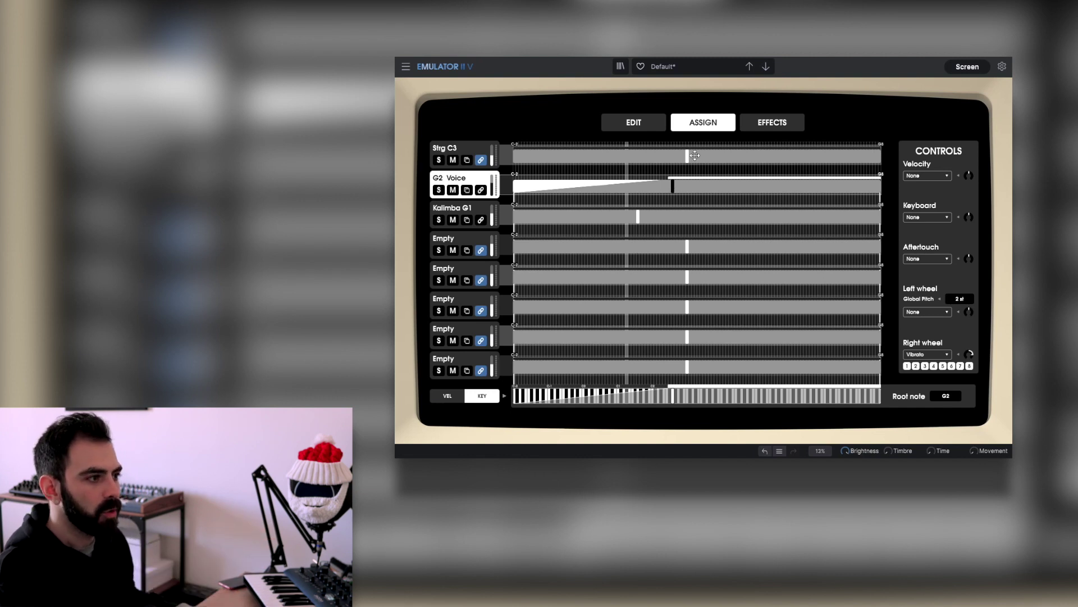
Try parallel routing for the effects, return them to serial routing, and look over the types available for Effect 1.
{"action": "left_click", "coordinate": [784, 123]}
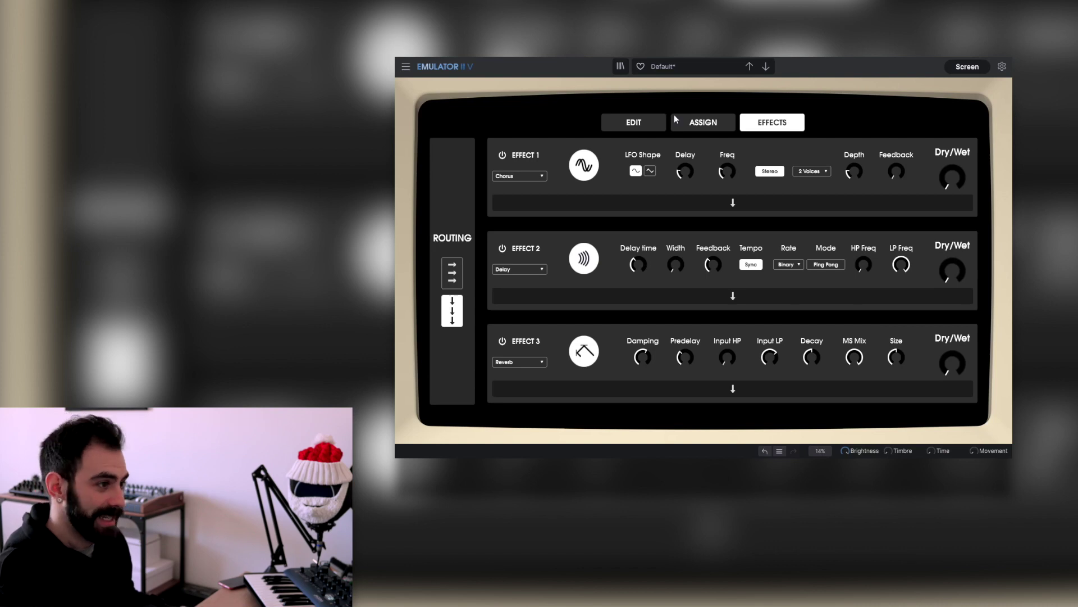
{"action": "left_click", "coordinate": [453, 273]}
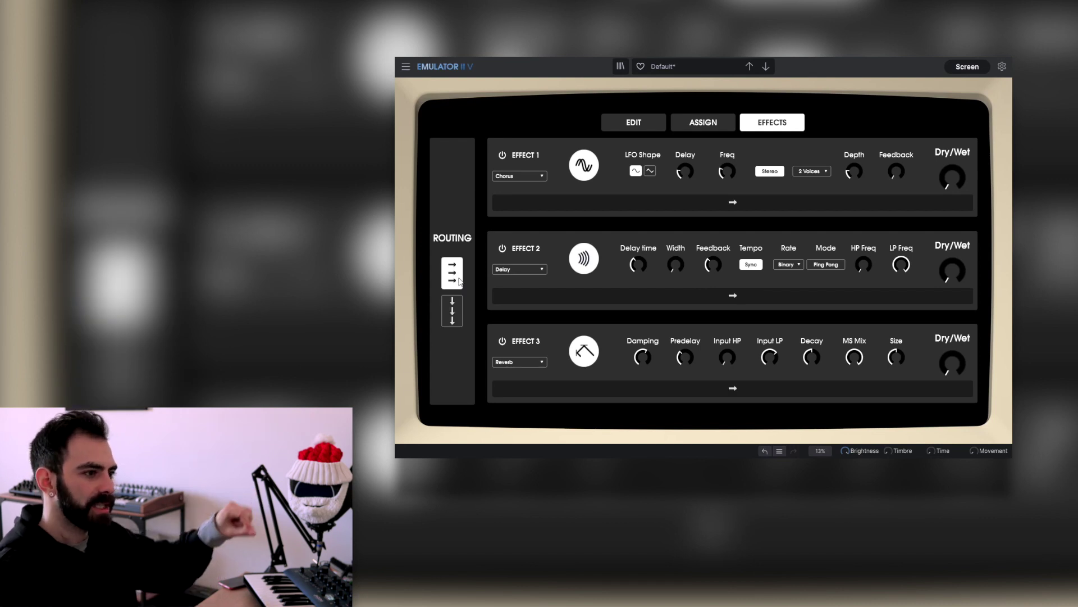
{"action": "left_click", "coordinate": [462, 302]}
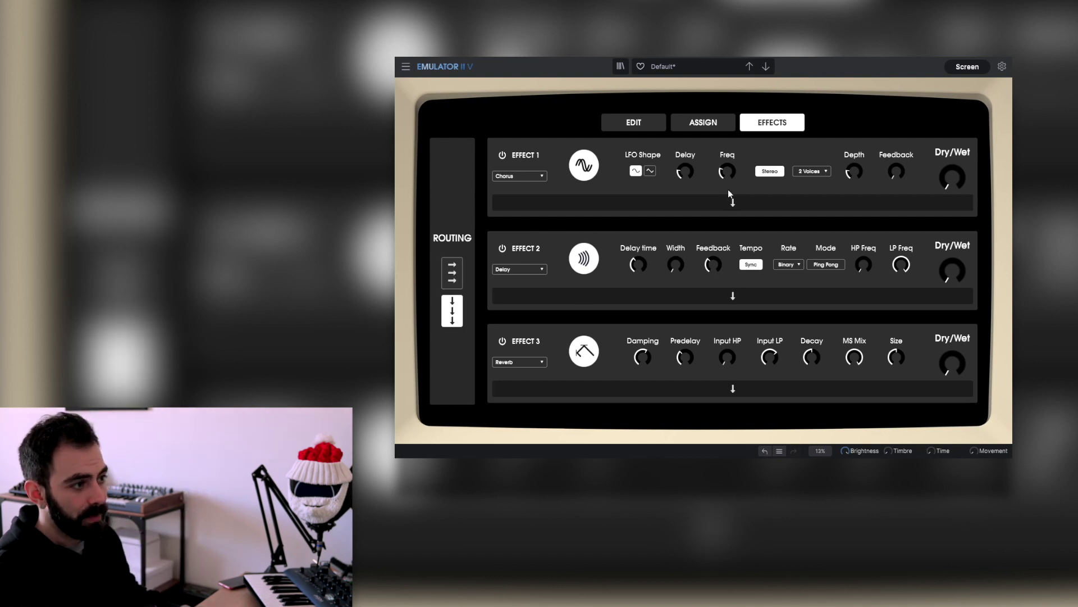
{"action": "left_click", "coordinate": [521, 175]}
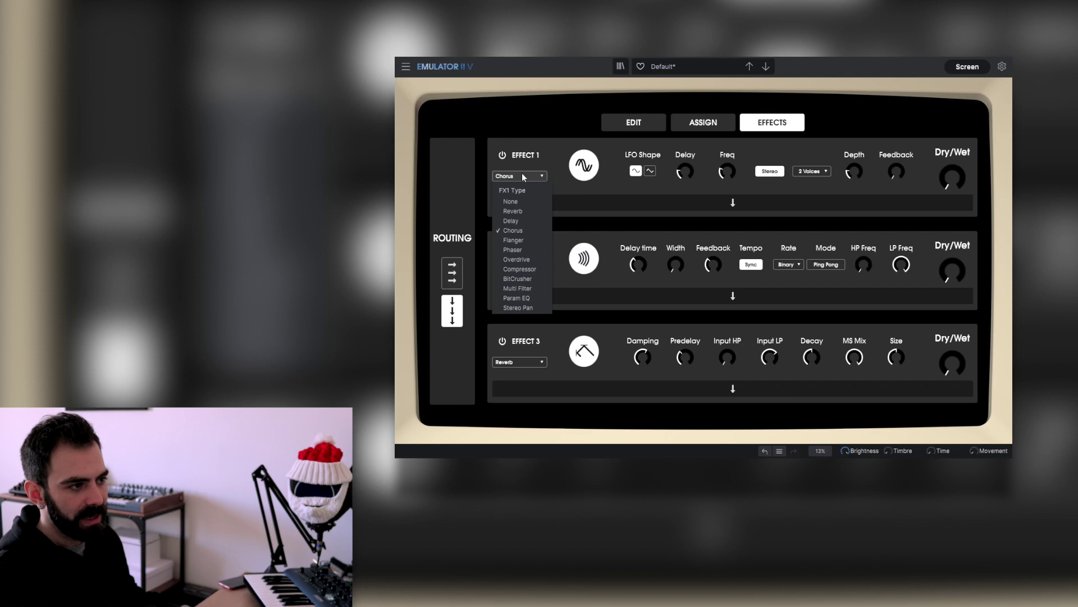
{"action": "left_click", "coordinate": [522, 176]}
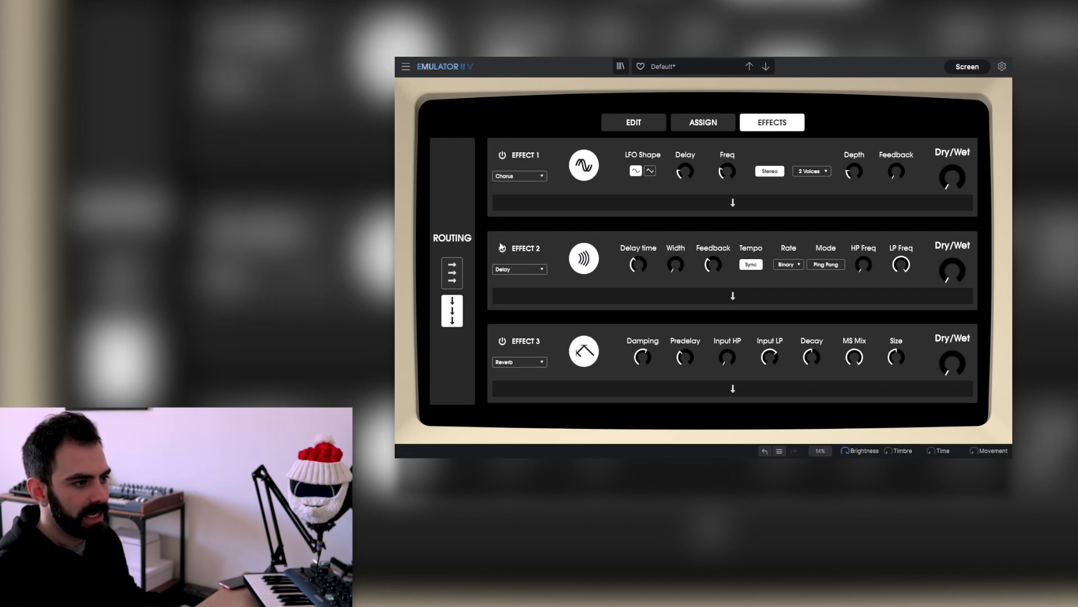
Switch off Effect 3 and set the Effect 1 chorus Dry/Wet mix to 34.4 %.
{"action": "left_click", "coordinate": [498, 341]}
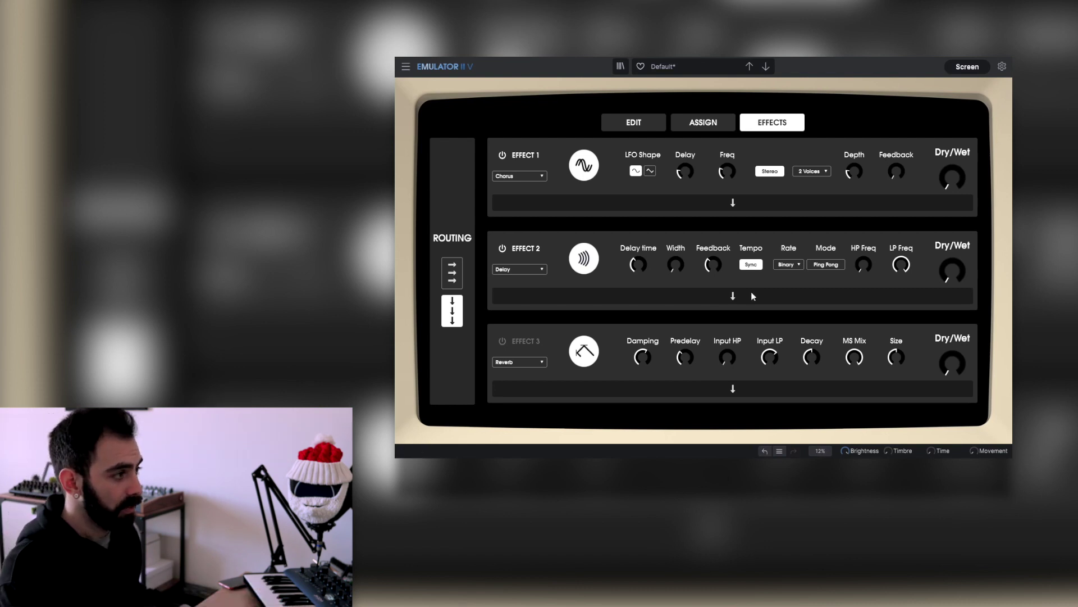
{"action": "mouse_move", "coordinate": [952, 178]}
{"action": "left_click_drag", "start_coordinate": [953, 177], "coordinate": [953, 181]}
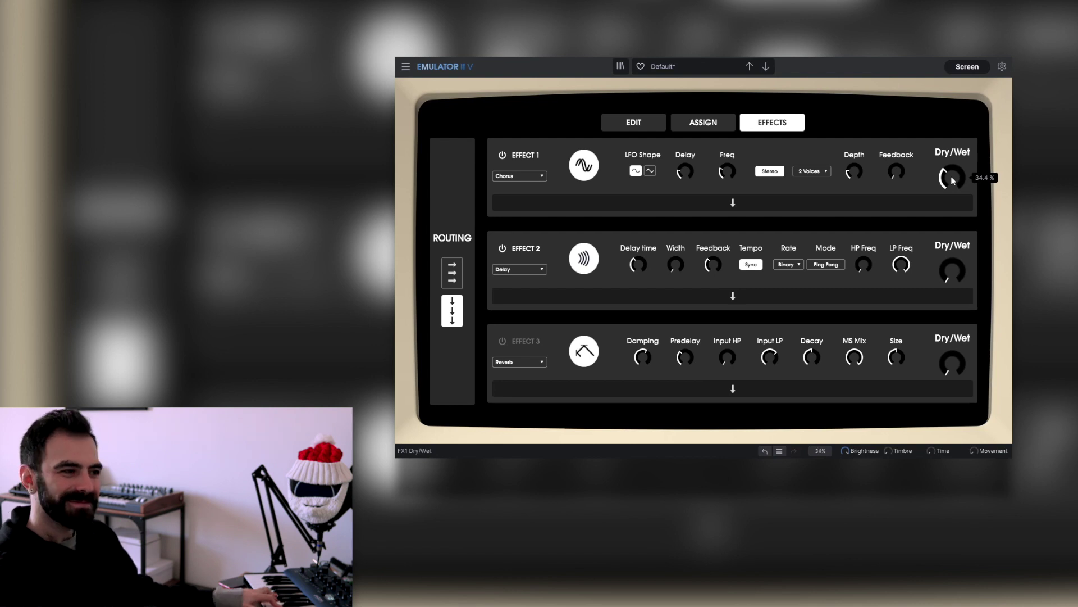
Change Effect 2 to Reverb and raise its Dry/Wet mix.
{"action": "left_click", "coordinate": [527, 269]}
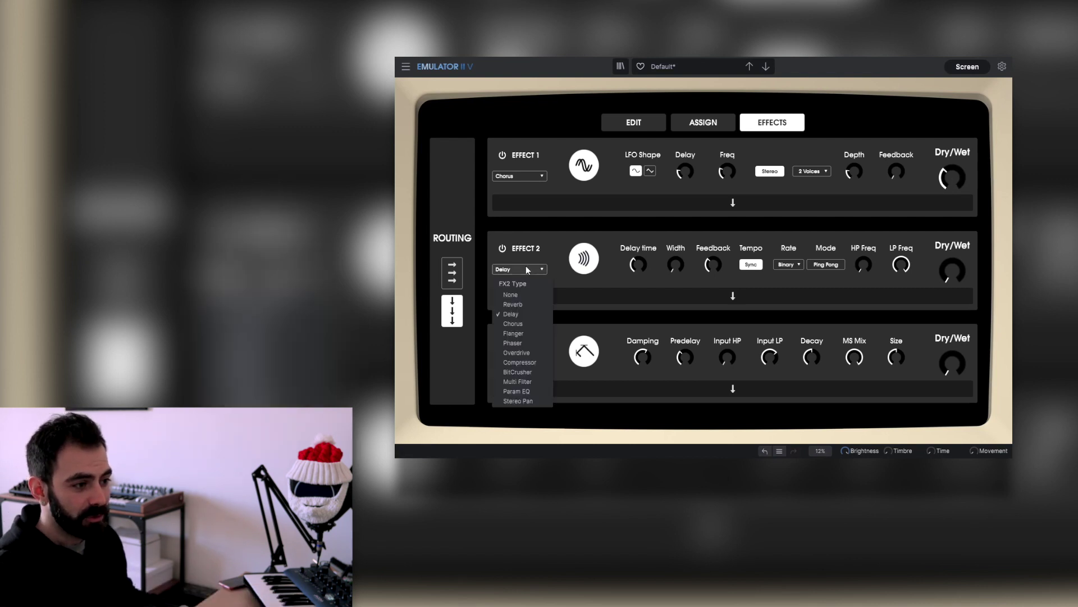
{"action": "left_click", "coordinate": [520, 304]}
{"action": "left_click_drag", "start_coordinate": [955, 278], "coordinate": [955, 241]}
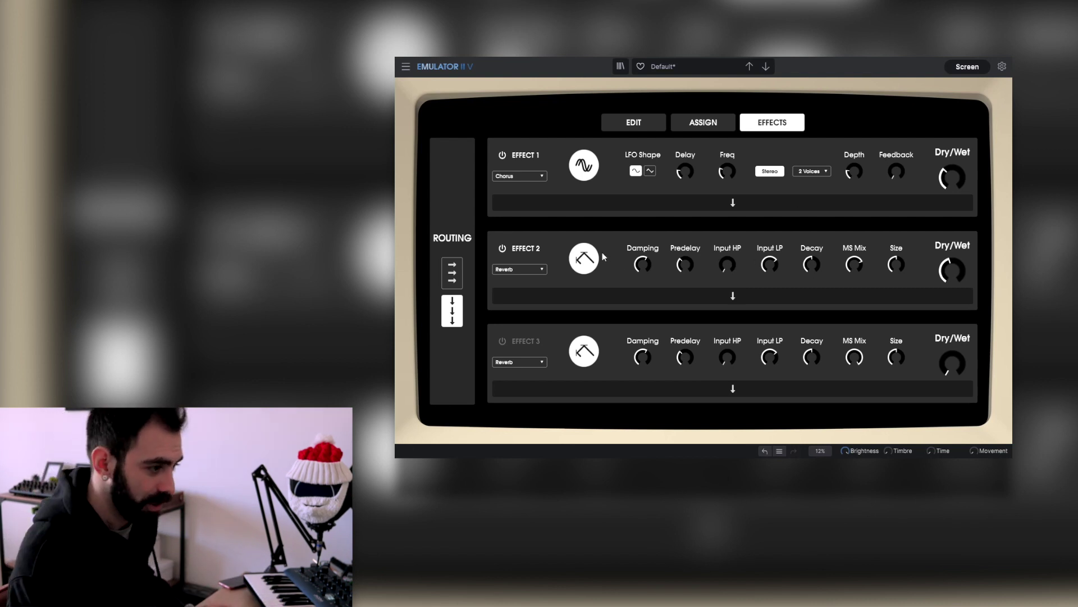
Switch Effect 2 to Delay, keep Reverb as Effect 3 and set Effect 3's Dry/Wet mix to 45.6 %.
{"action": "left_click", "coordinate": [521, 269]}
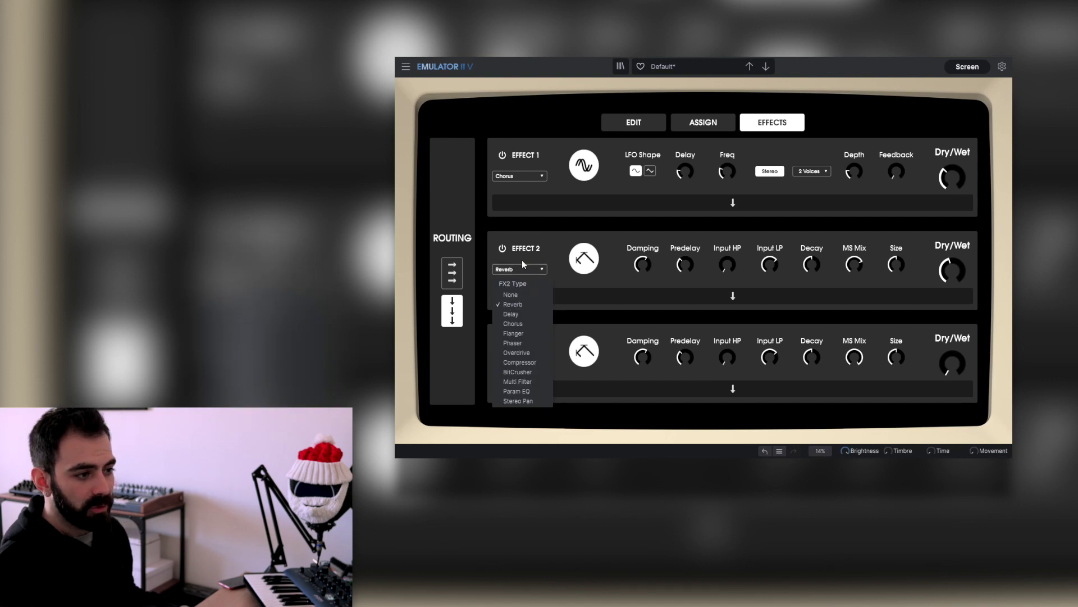
{"action": "left_click", "coordinate": [528, 310]}
{"action": "left_click", "coordinate": [512, 363]}
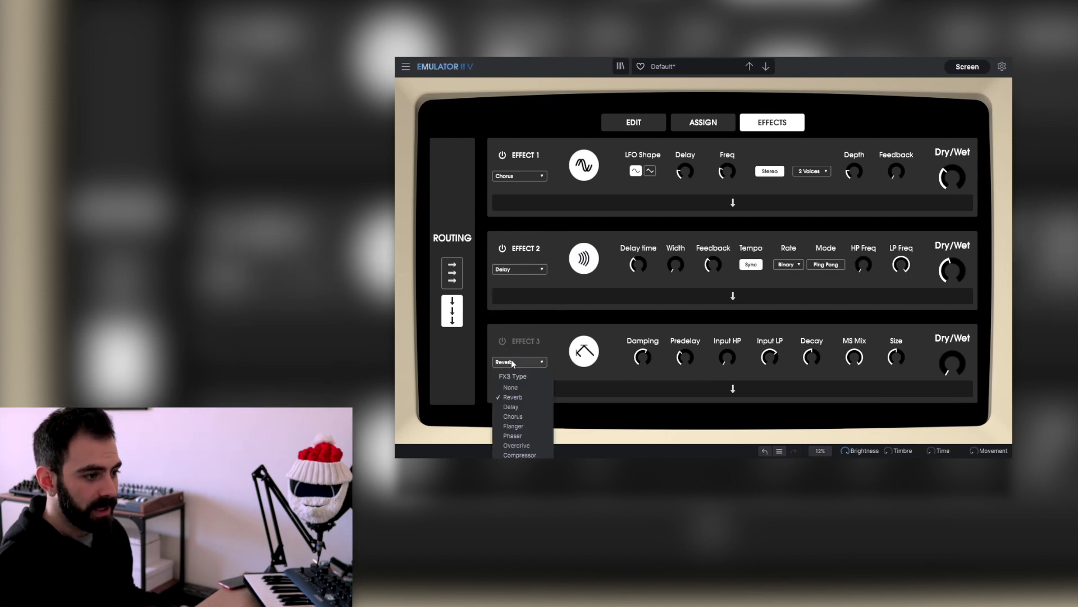
{"action": "left_click", "coordinate": [522, 396]}
{"action": "left_click_drag", "start_coordinate": [952, 363], "coordinate": [952, 353]}
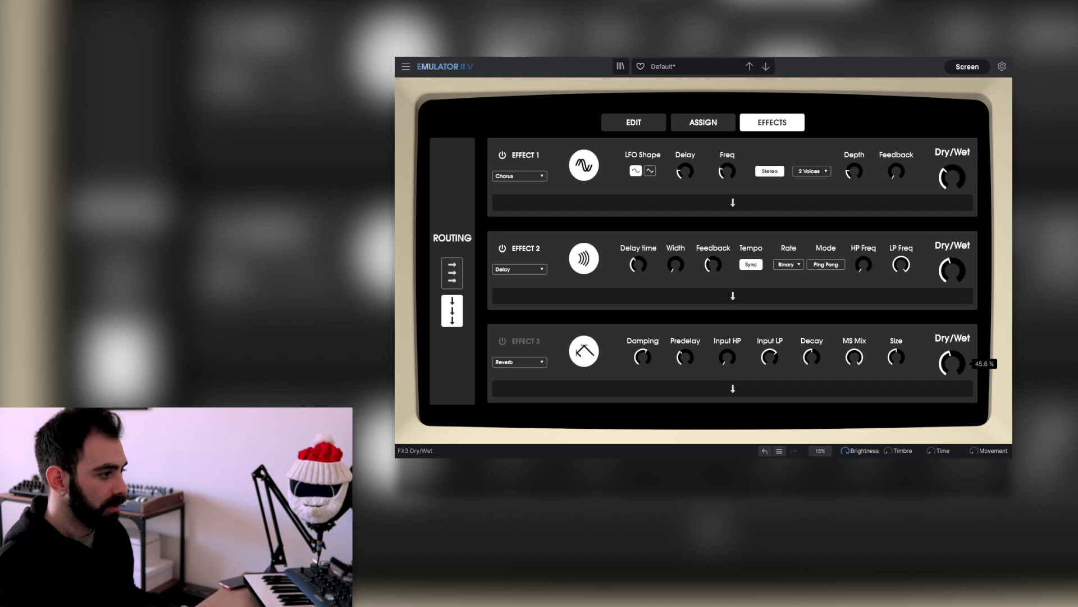
Set Effect 2's delay Dry/Wet mix to 35.6 % and adjust its feedback and delay time.
{"action": "left_click_drag", "start_coordinate": [945, 264], "coordinate": [946, 261]}
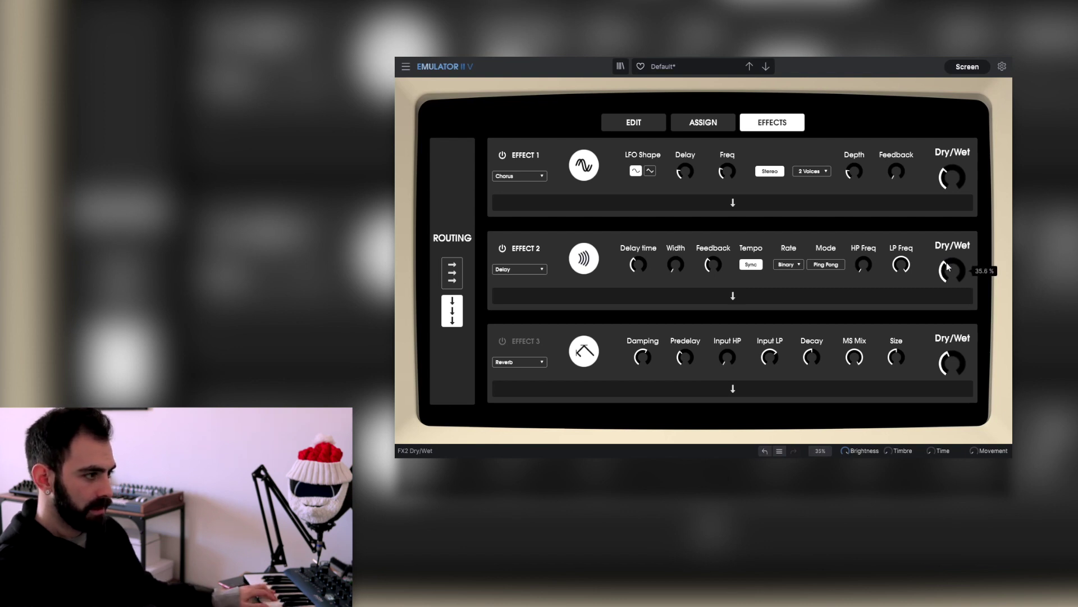
{"action": "mouse_move", "coordinate": [712, 260]}
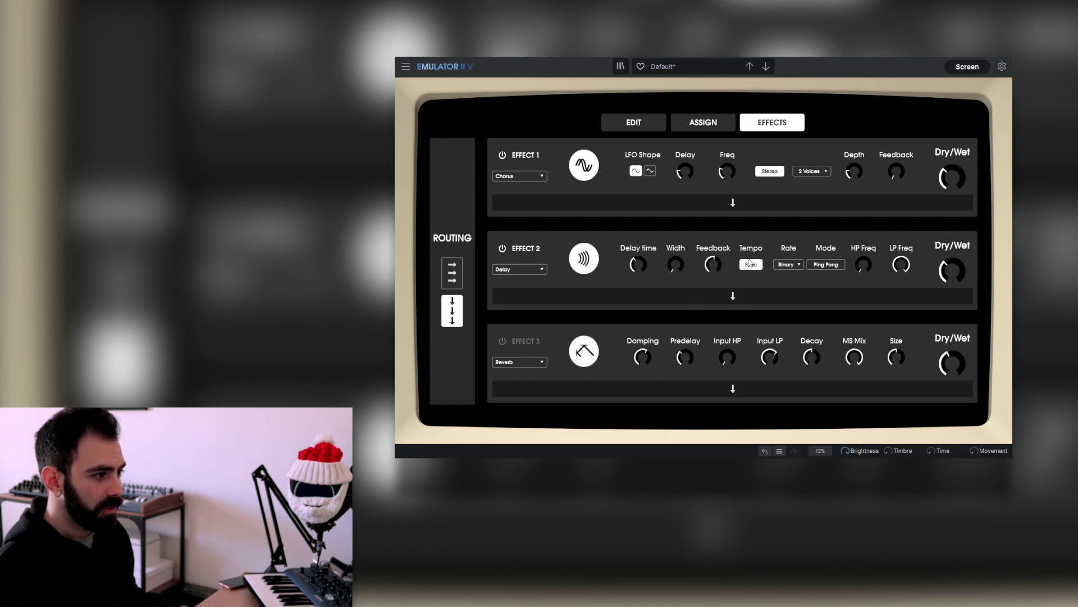
{"action": "left_click_drag", "start_coordinate": [712, 264], "coordinate": [703, 265]}
{"action": "left_click_drag", "start_coordinate": [636, 264], "coordinate": [634, 261]}
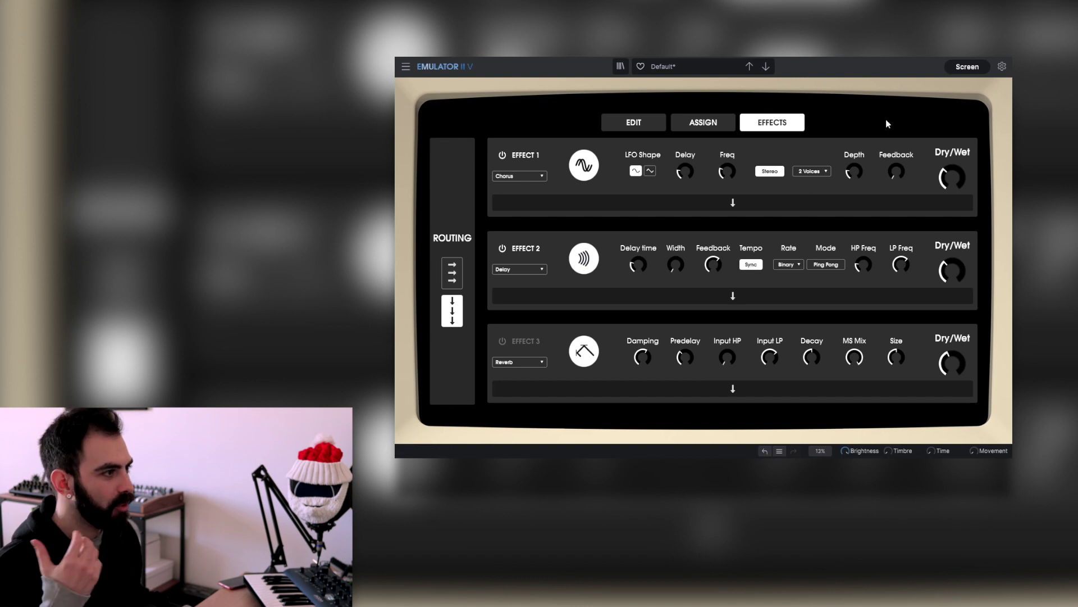
Leave the effects screen, open the preset browser and look over the available preset types from Bass to Template.
{"action": "left_click", "coordinate": [968, 67]}
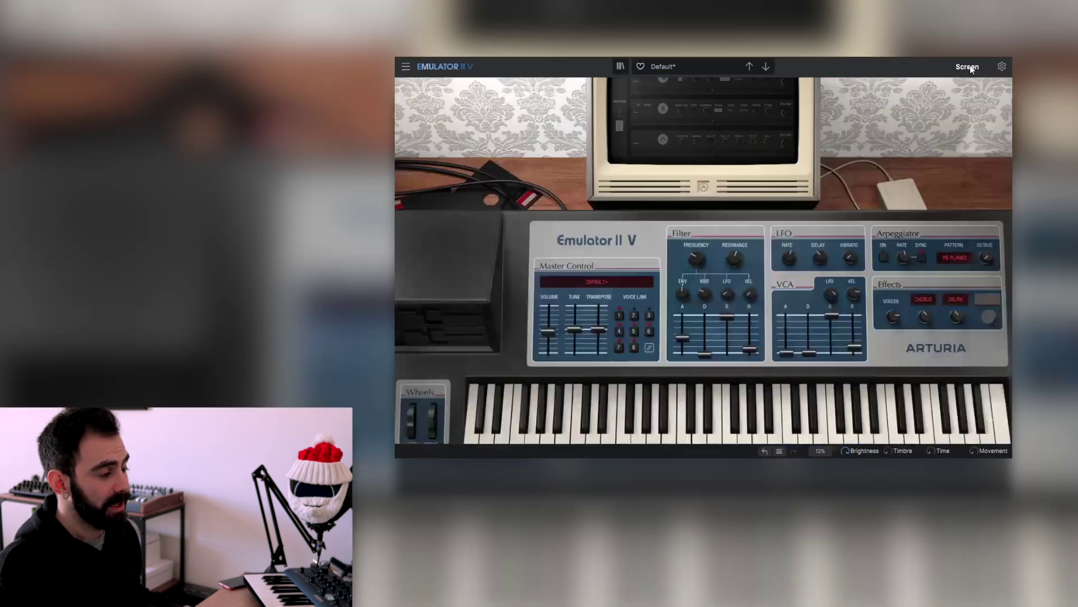
{"action": "left_click", "coordinate": [620, 67]}
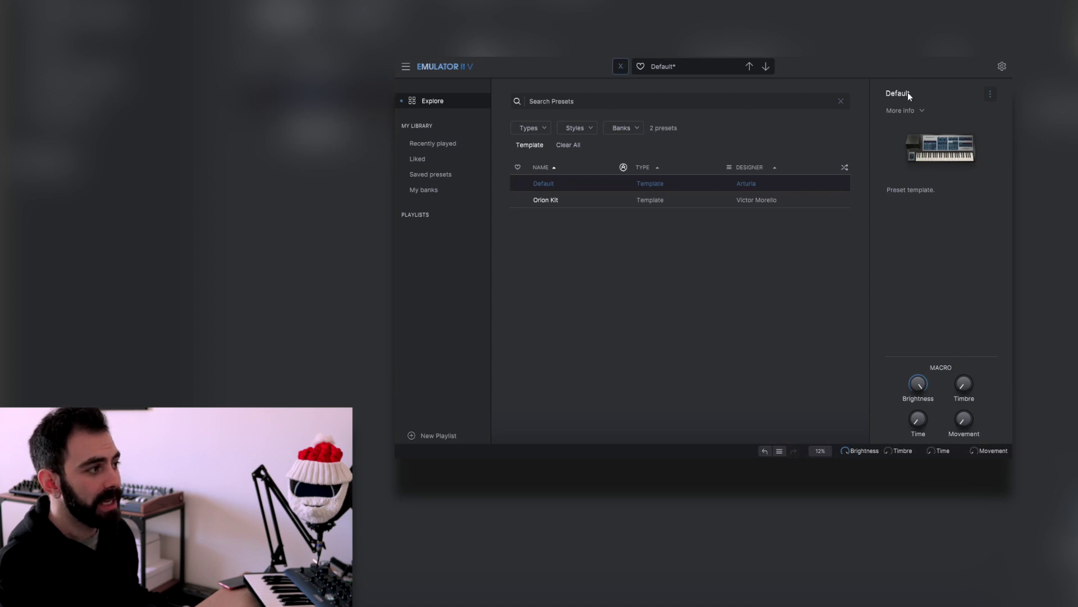
{"action": "left_click", "coordinate": [546, 128]}
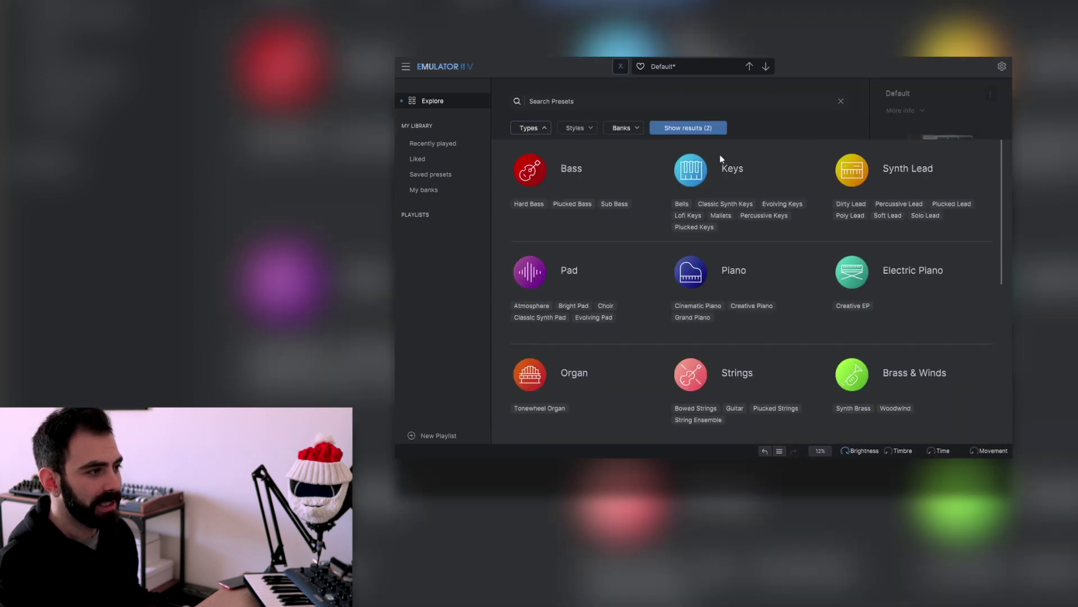
{"action": "scroll", "coordinate": [811, 204], "scroll_direction": "down", "scroll_amount": 3}
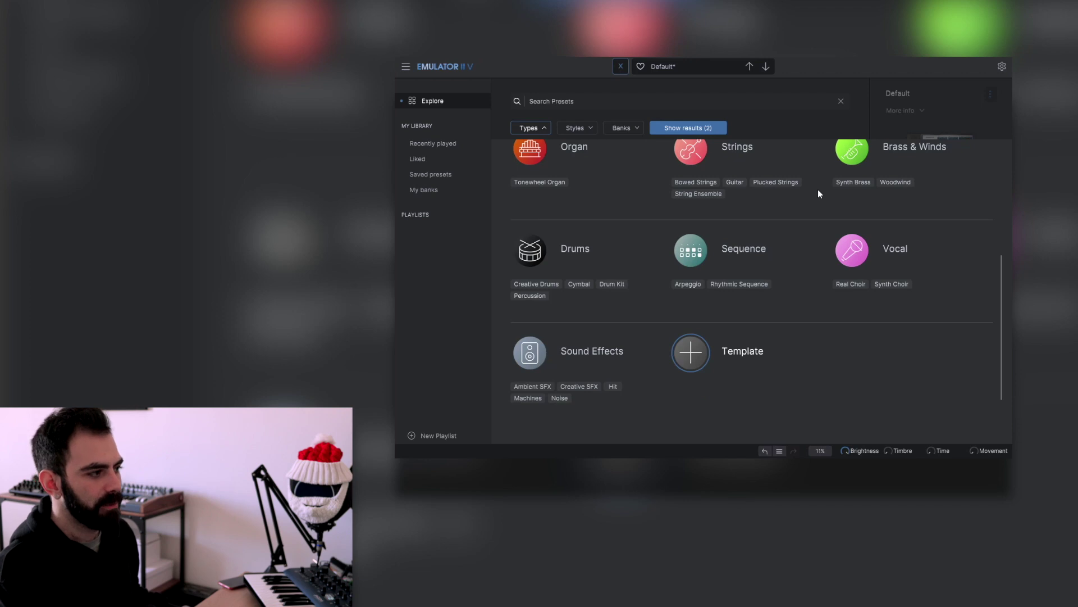
{"action": "scroll", "coordinate": [817, 180], "scroll_direction": "up", "scroll_amount": 2}
{"action": "scroll", "coordinate": [541, 182], "scroll_direction": "up", "scroll_amount": 2}
{"action": "scroll", "coordinate": [895, 220], "scroll_direction": "down", "scroll_amount": 5}
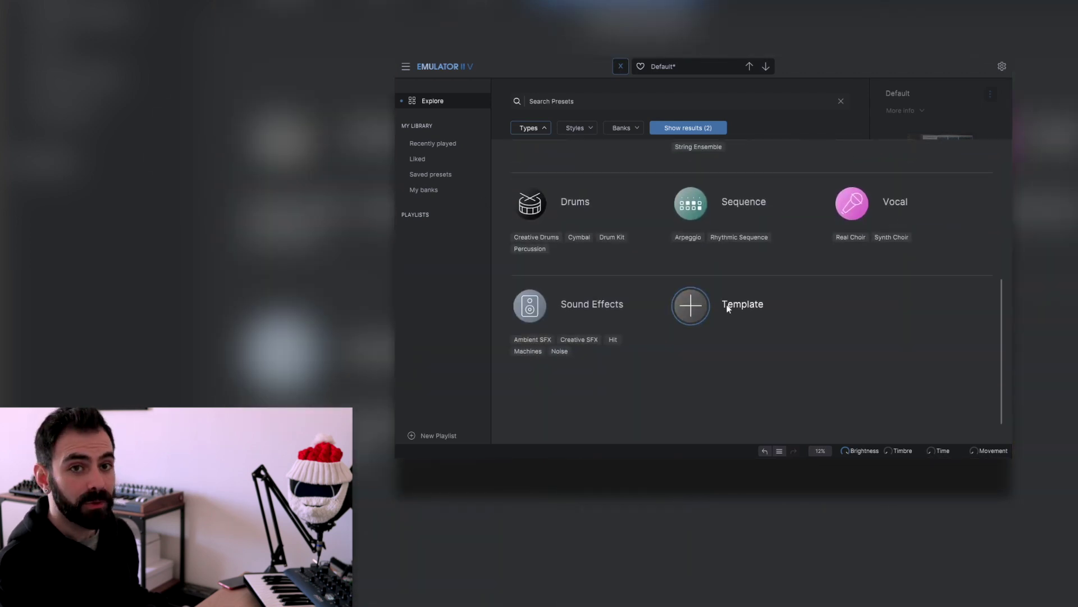
{"action": "scroll", "coordinate": [599, 227], "scroll_direction": "up", "scroll_amount": 3}
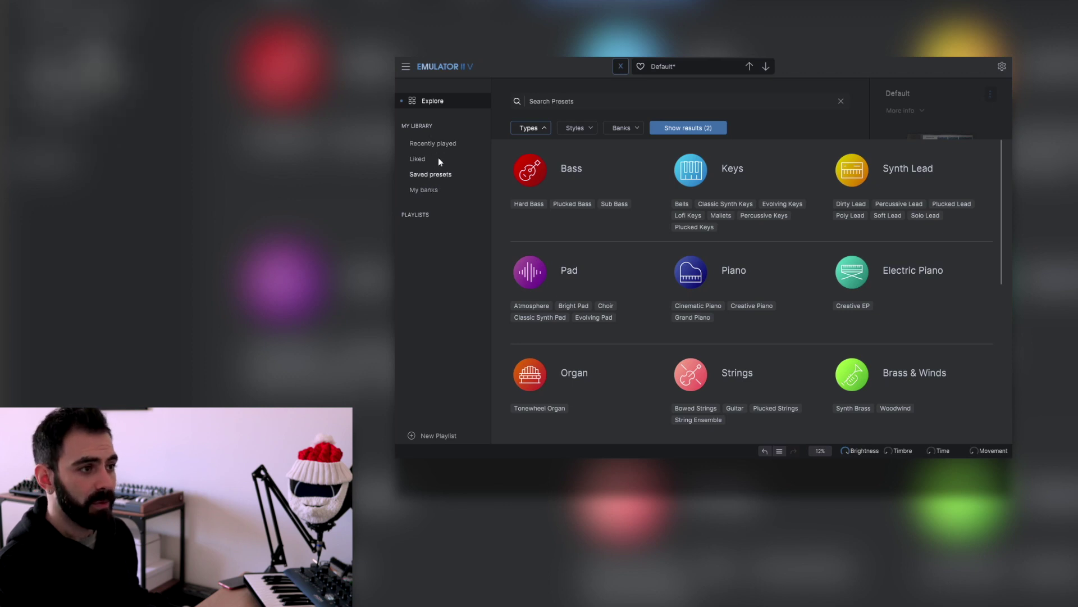
Look through the Liked, Saved presets, My banks and Recently played lists of the library, and check the settings.
{"action": "left_click", "coordinate": [442, 141]}
{"action": "left_click", "coordinate": [421, 158]}
{"action": "left_click", "coordinate": [428, 173]}
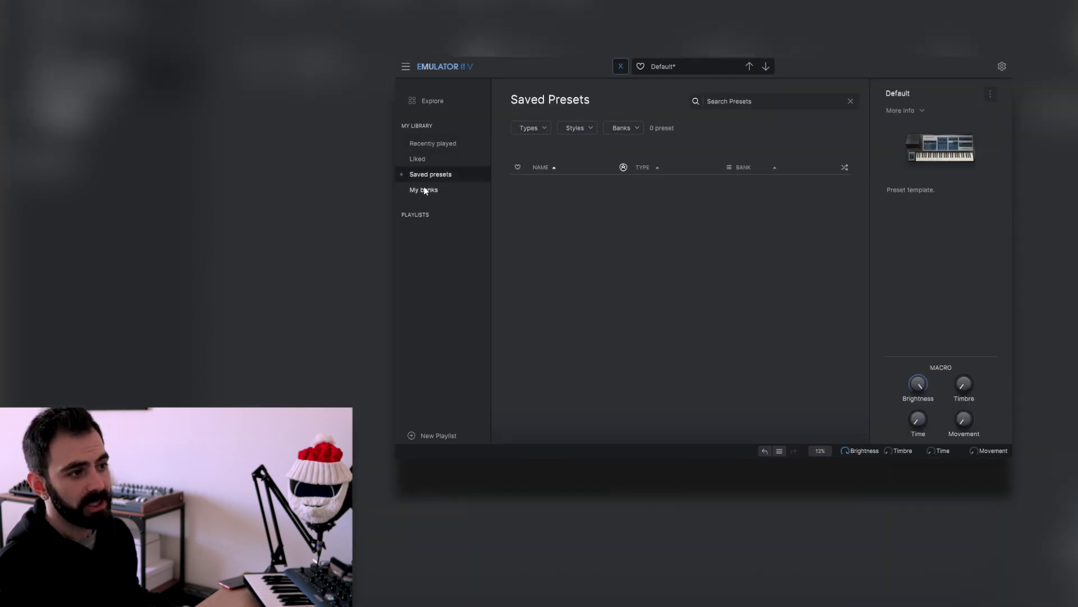
{"action": "left_click", "coordinate": [424, 189]}
{"action": "left_click", "coordinate": [429, 144]}
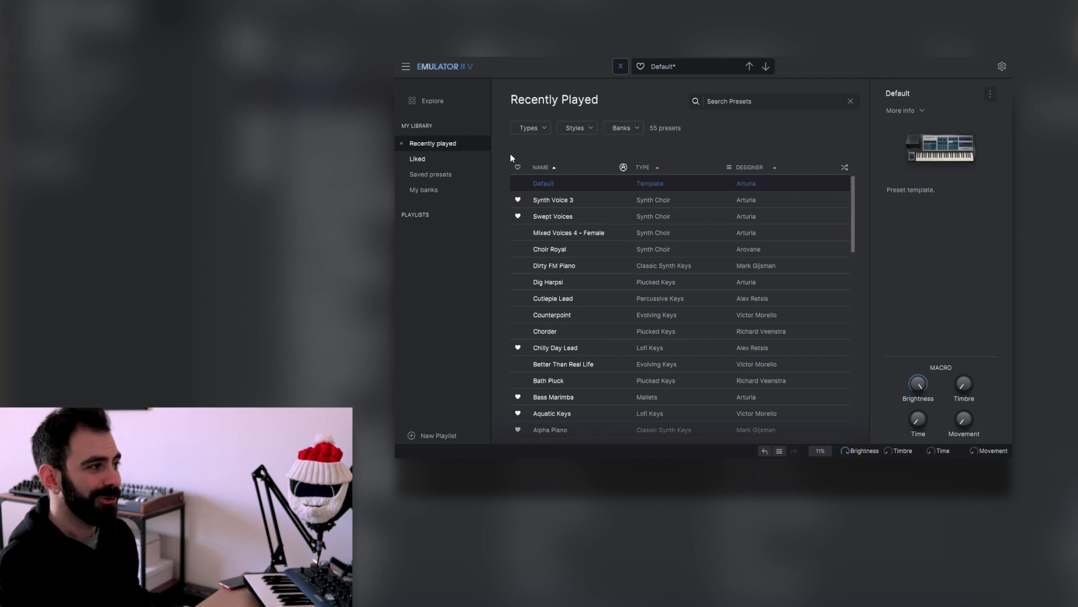
{"action": "left_click", "coordinate": [1002, 66]}
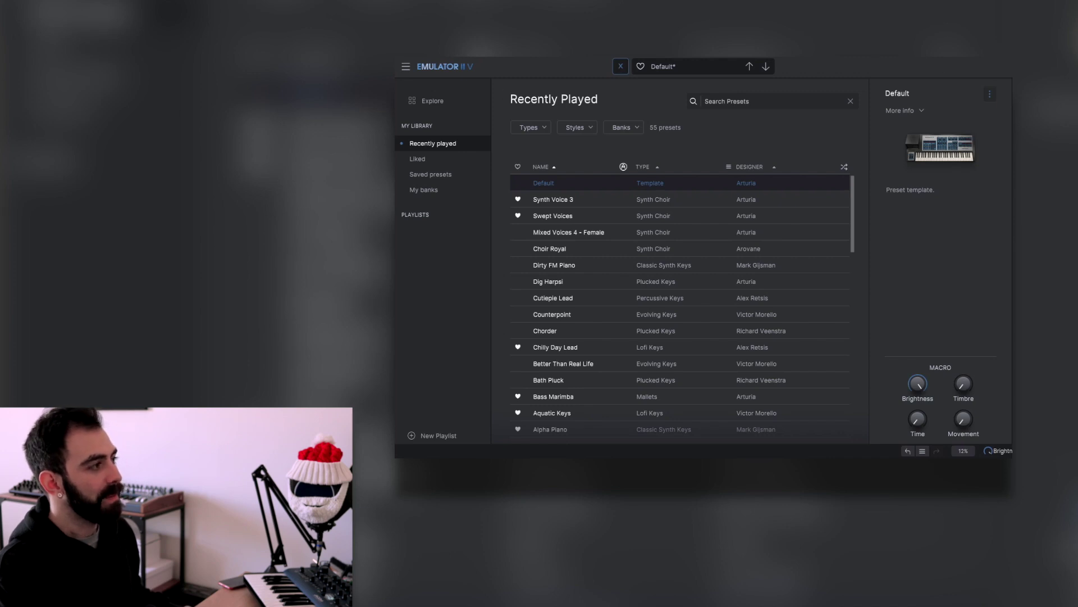
Close the preset browser and step from Alpha Piano to the Aquatic Keys preset.
{"action": "left_click", "coordinate": [620, 66]}
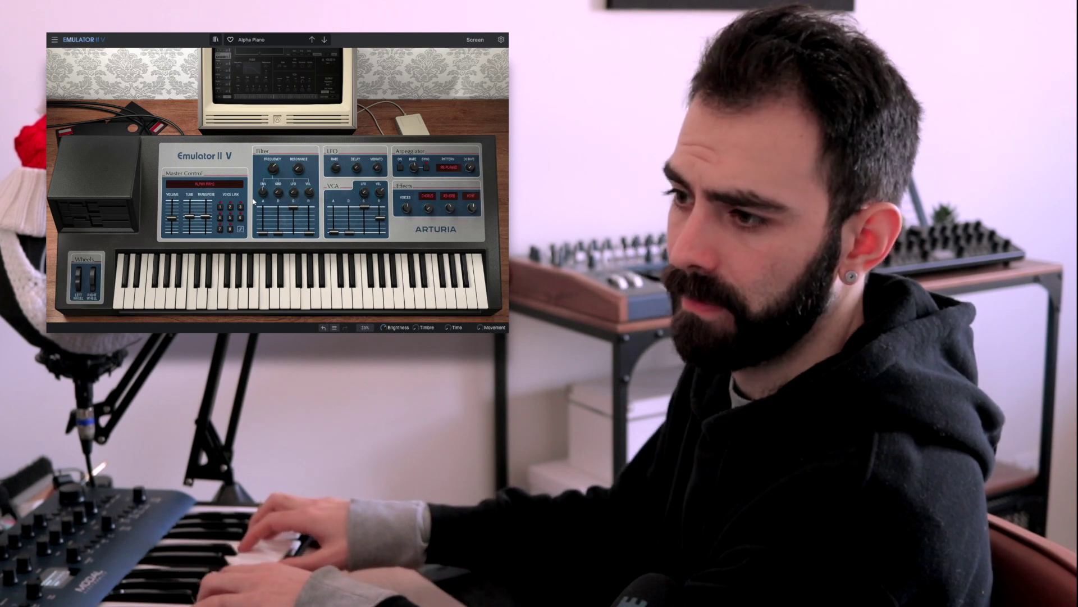
{"action": "left_click", "coordinate": [325, 40]}
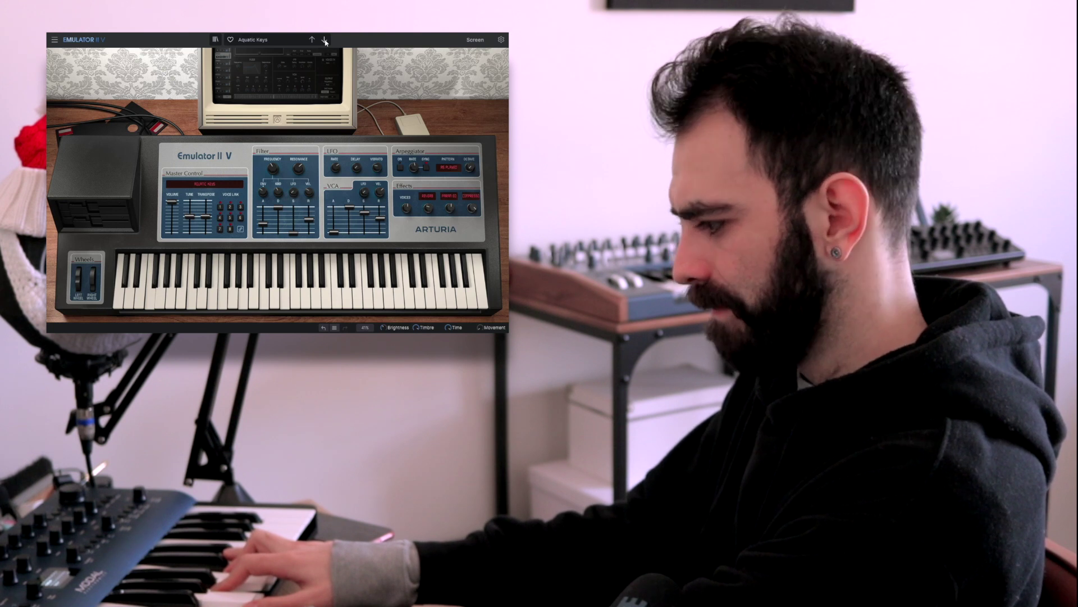